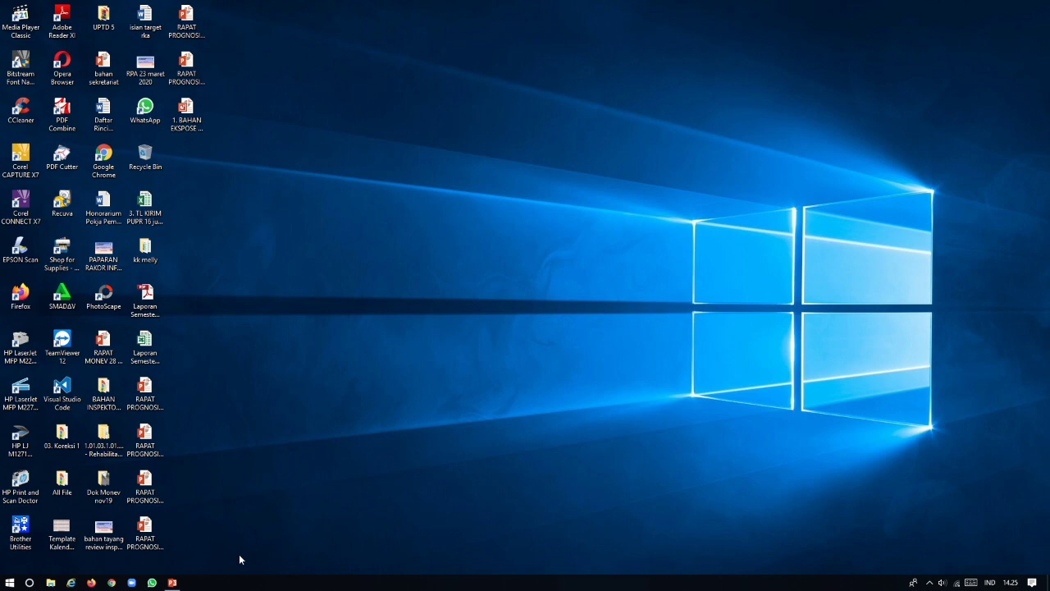
Step: Bring up Presentation3 and set the slide size to Widescreen (16:9)
{"action": "left_click", "coordinate": [173, 584]}
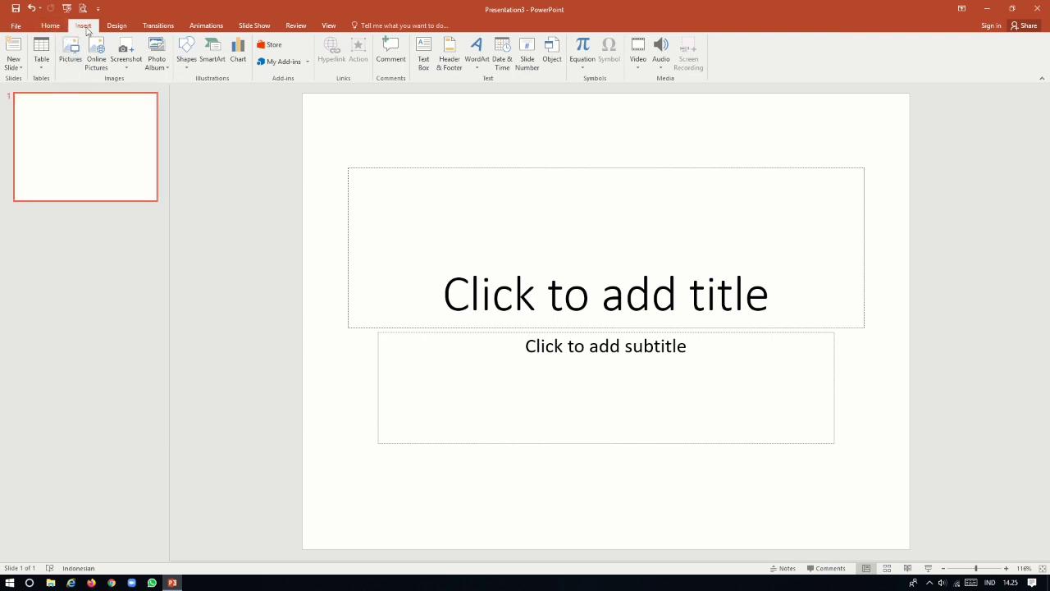
{"action": "left_click", "coordinate": [116, 26]}
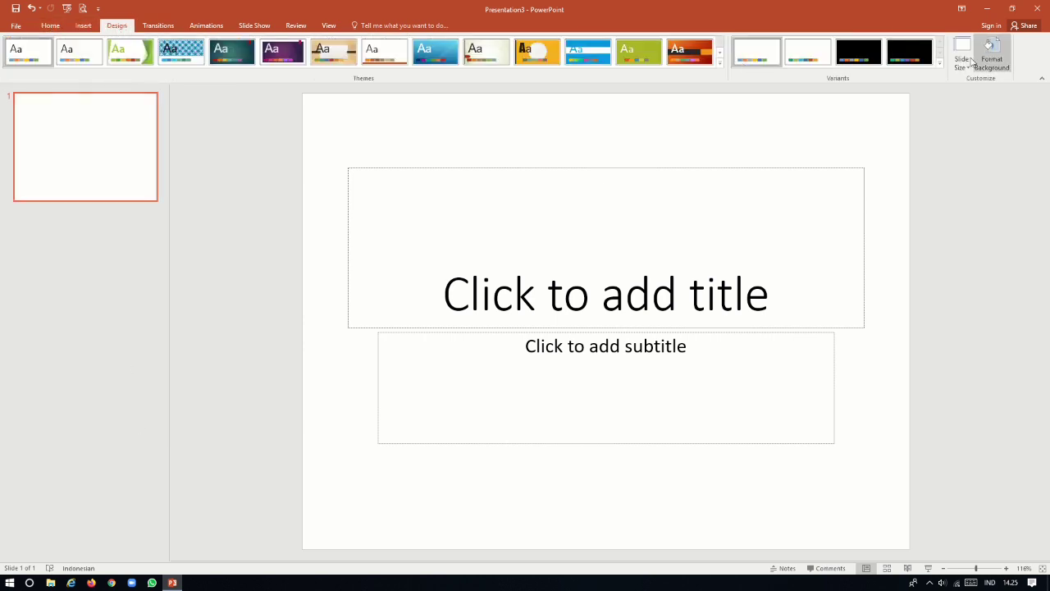
{"action": "left_click", "coordinate": [965, 59]}
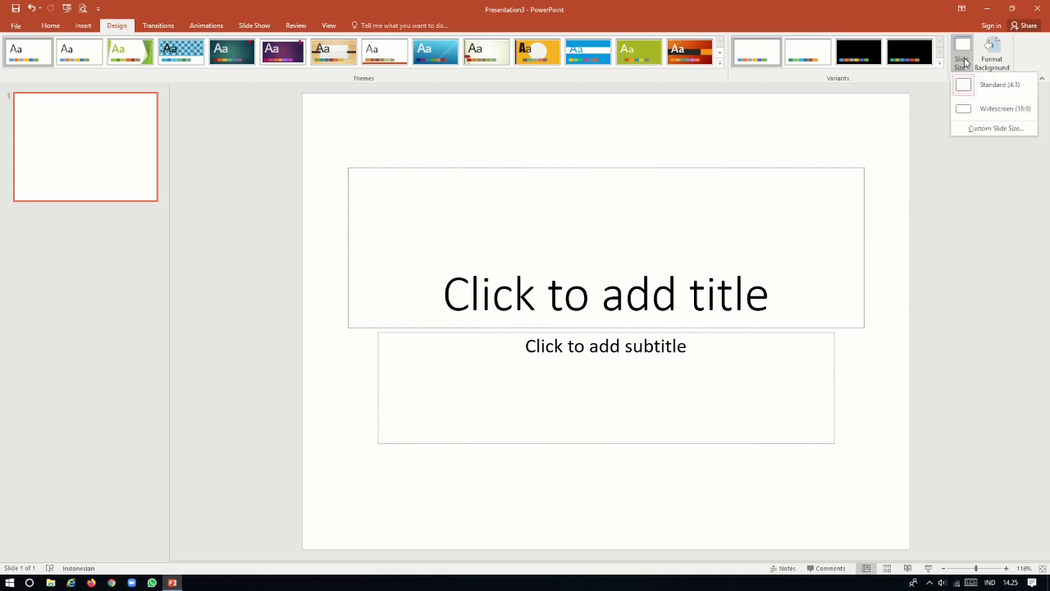
{"action": "left_click", "coordinate": [973, 117]}
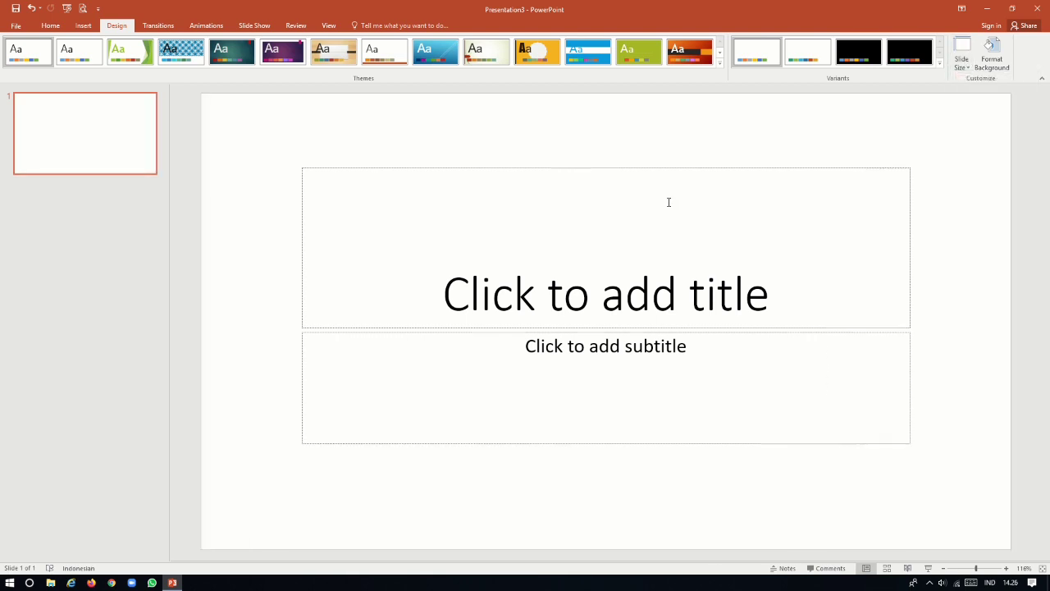
Step: Switch the slide to the Blank layout
{"action": "left_click", "coordinate": [51, 26]}
{"action": "left_click", "coordinate": [134, 41]}
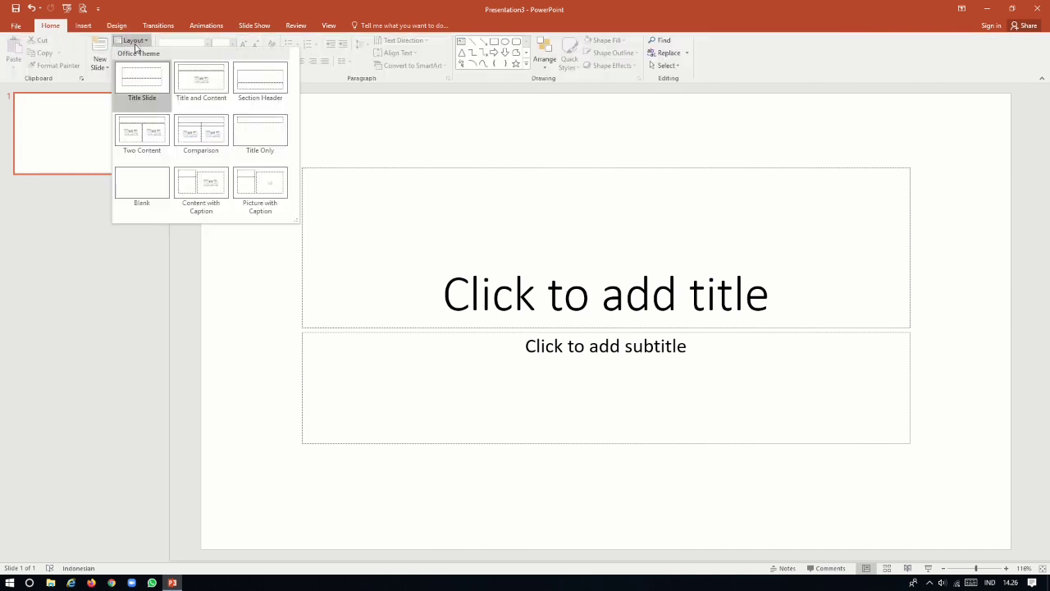
{"action": "left_click", "coordinate": [152, 182]}
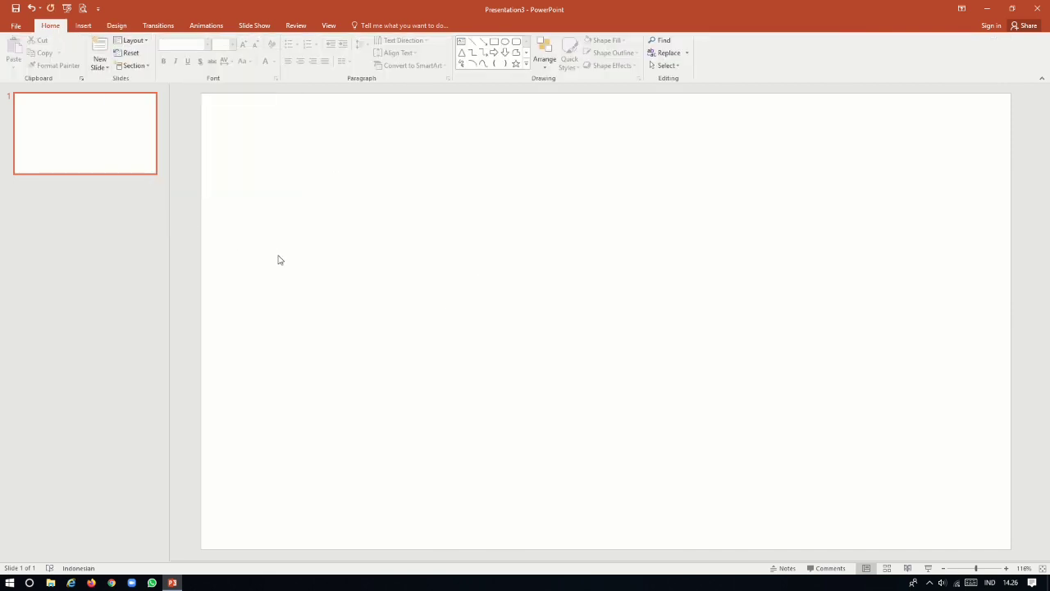
Step: Turn on the guides and insert blue gradient WordArt reading 'Judul Presentasi'
{"action": "left_click", "coordinate": [328, 26]}
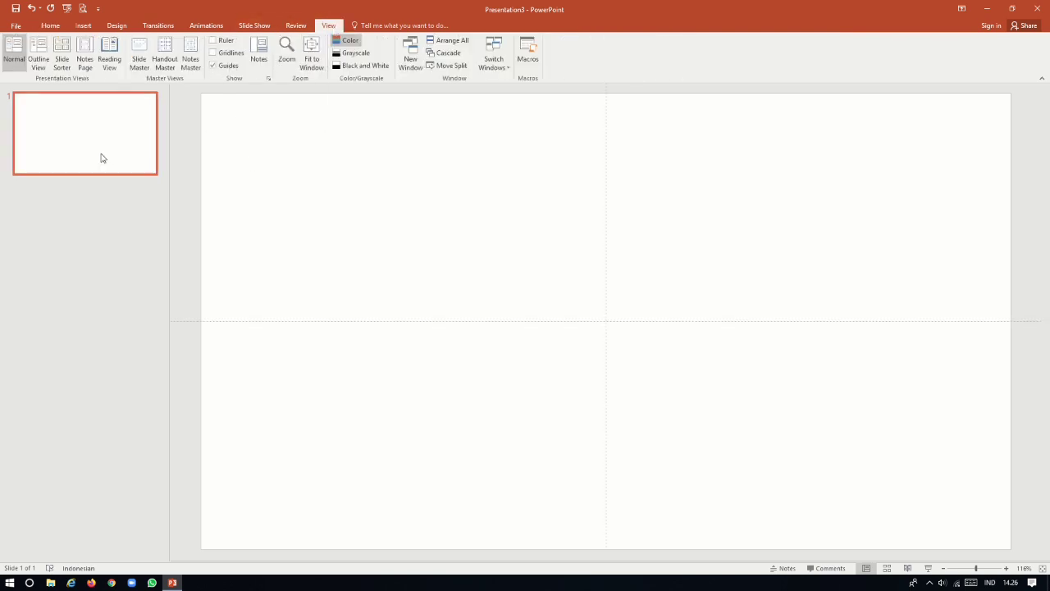
{"action": "left_click", "coordinate": [83, 26]}
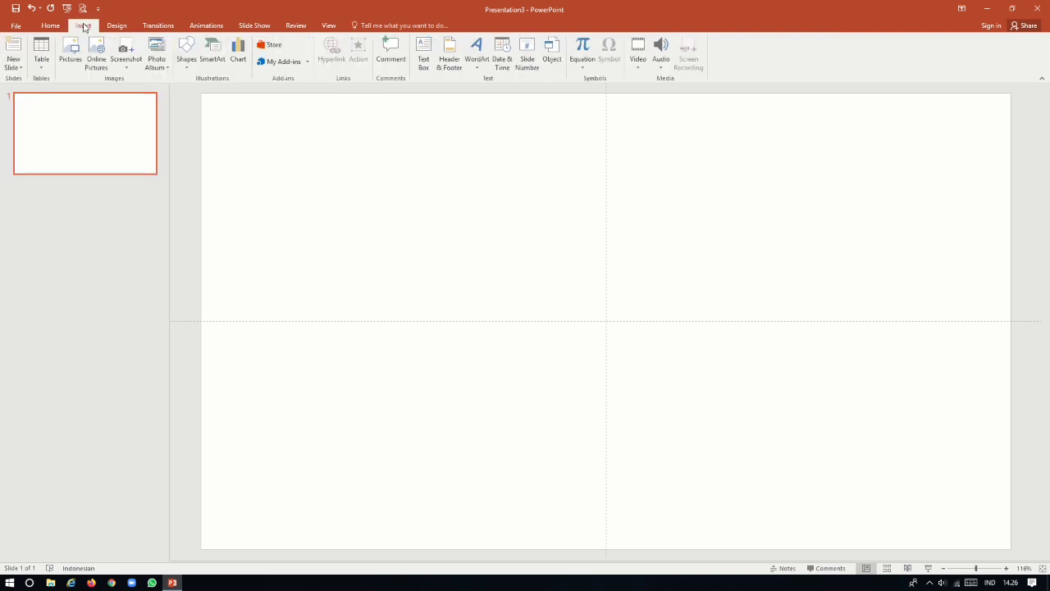
{"action": "left_click", "coordinate": [474, 68]}
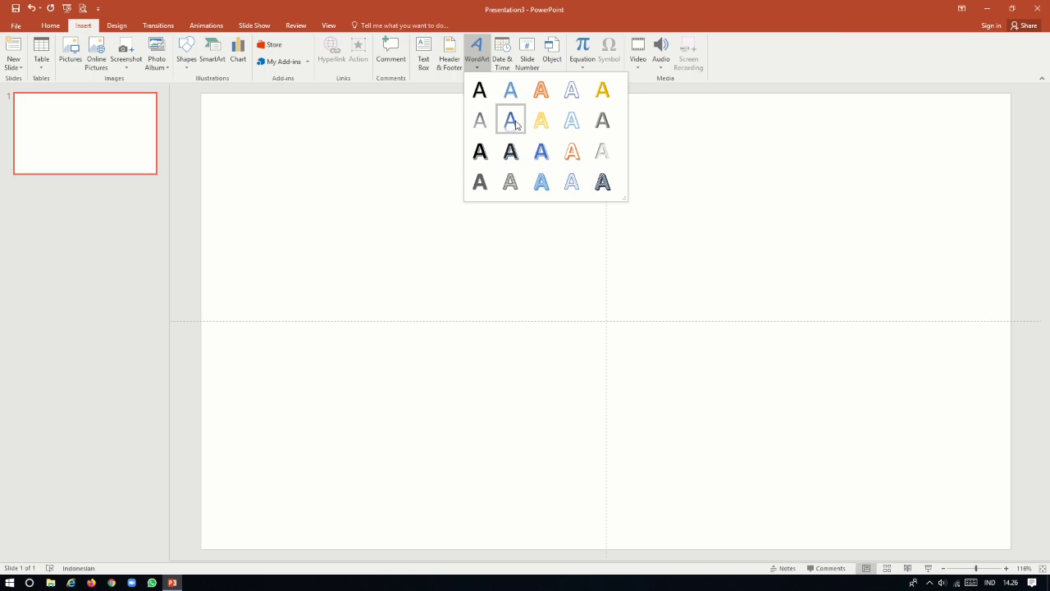
{"action": "left_click", "coordinate": [511, 120]}
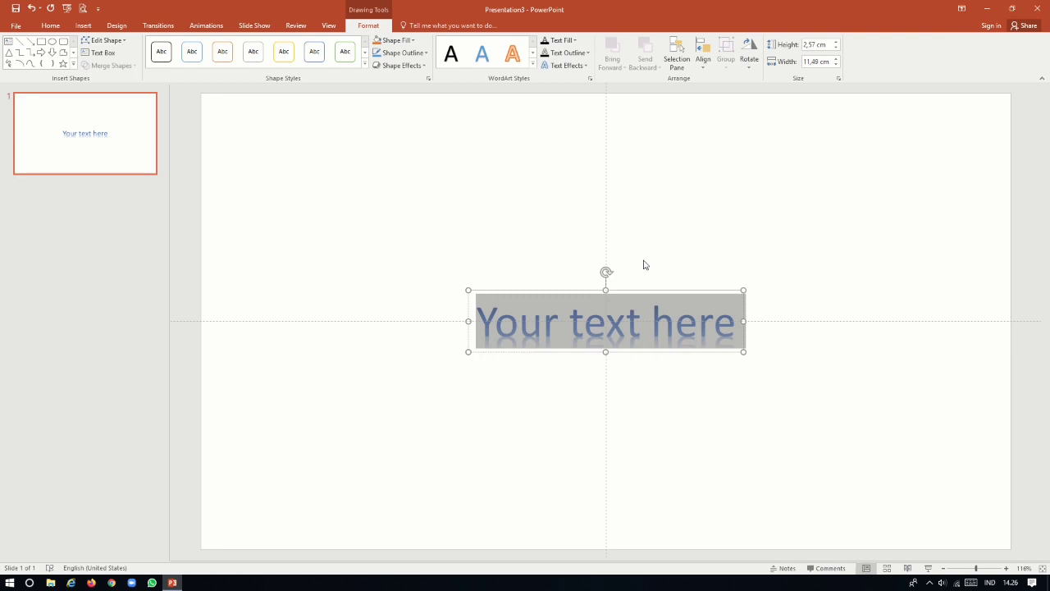
{"action": "type", "text": "Judu"}
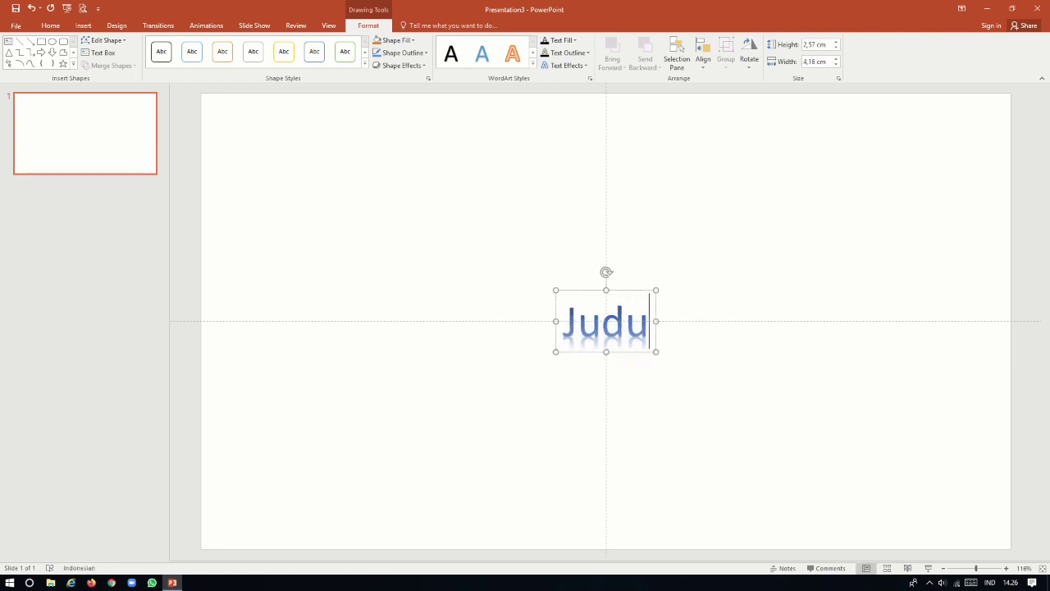
{"action": "type", "text": "l P"}
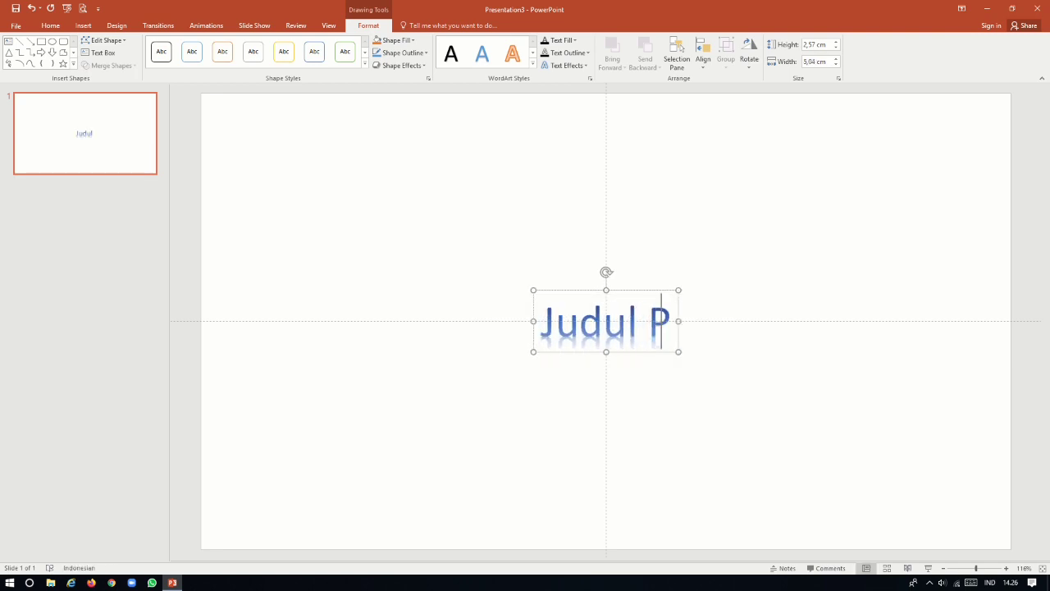
{"action": "type", "text": "resenta"}
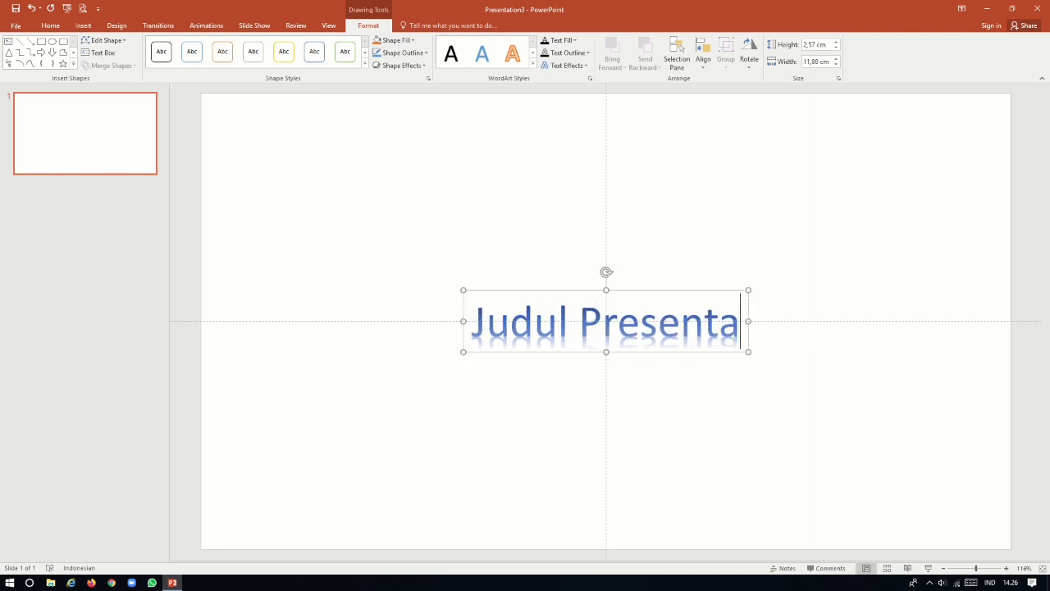
{"action": "type", "text": "si"}
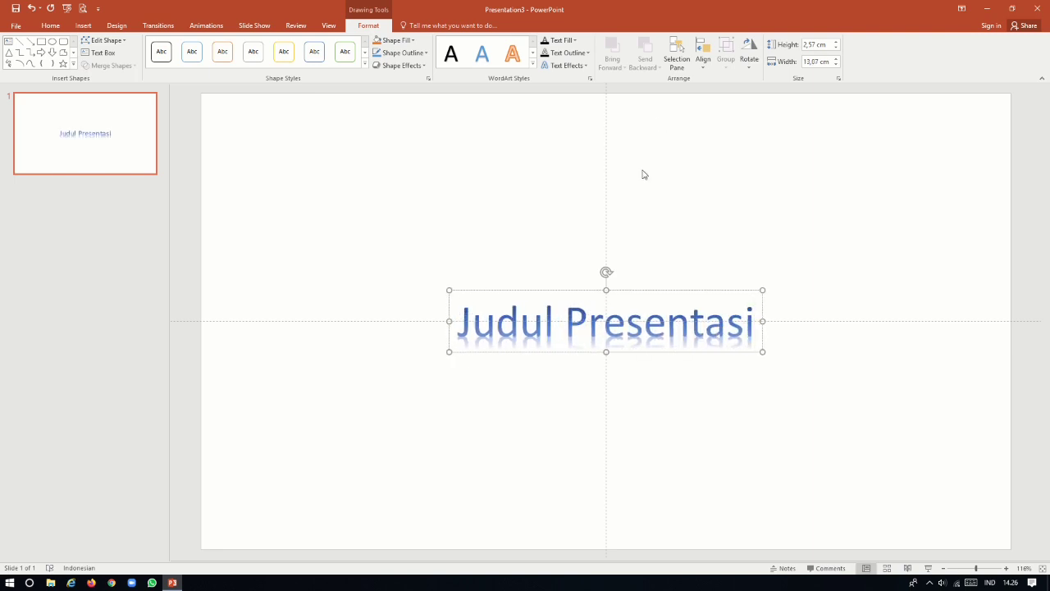
Step: Move the WordArt near the top of the slide and apply the orange outline style
{"action": "left_click", "coordinate": [578, 291]}
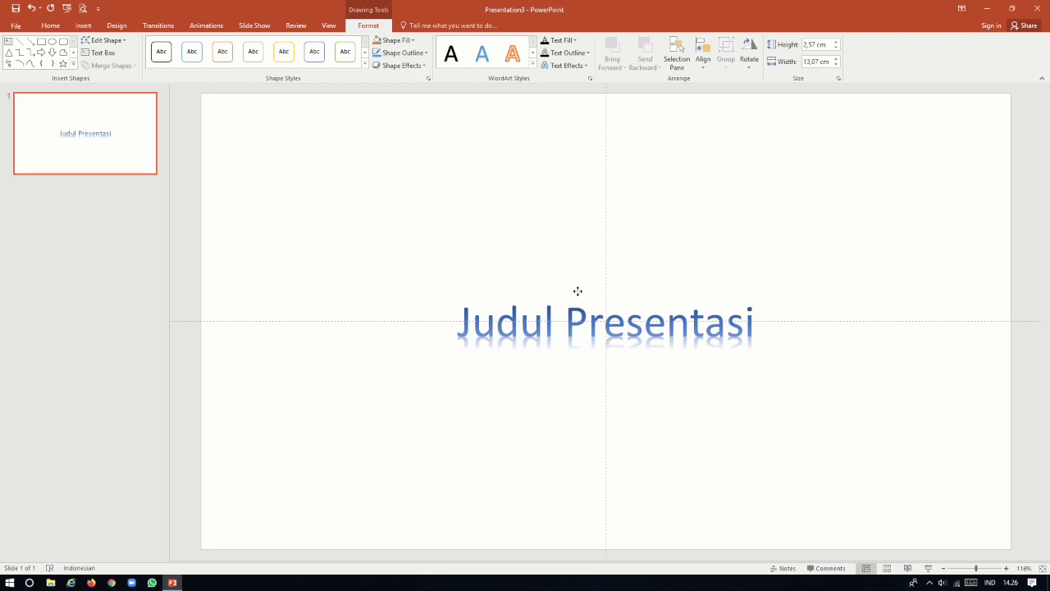
{"action": "left_click", "coordinate": [577, 291]}
{"action": "left_click_drag", "start_coordinate": [591, 293], "coordinate": [576, 153]}
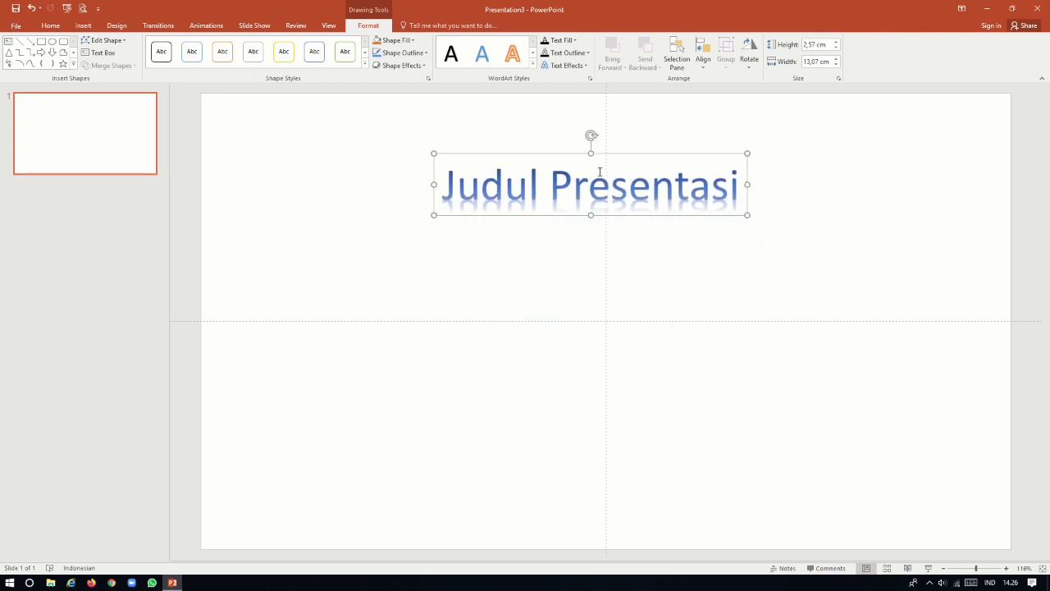
{"action": "key", "text": "Right"}
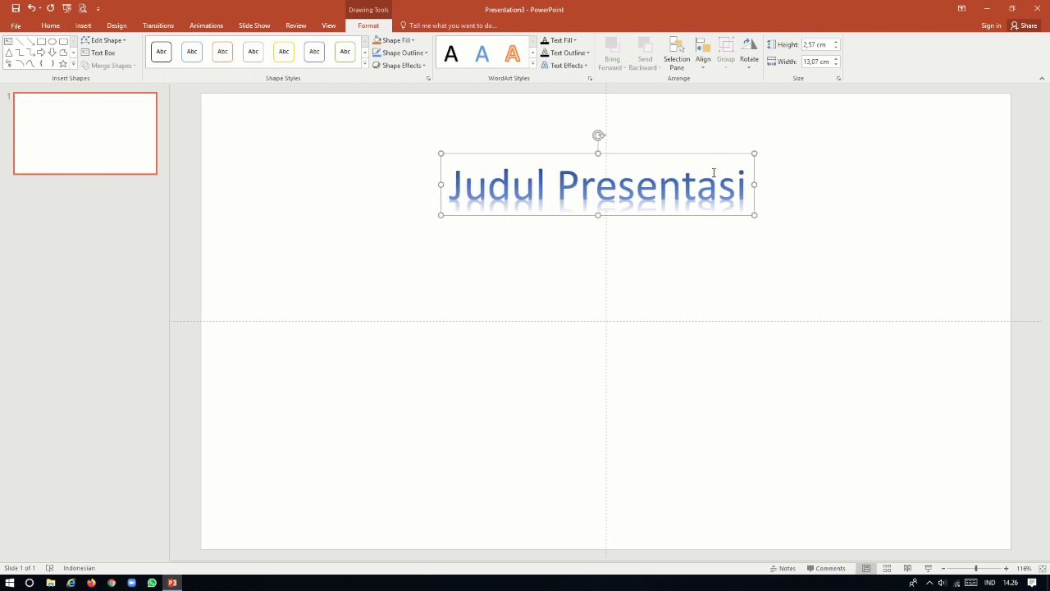
{"action": "key", "text": "Right"}
{"action": "key", "text": "Right"}
{"action": "key", "text": "Right"}
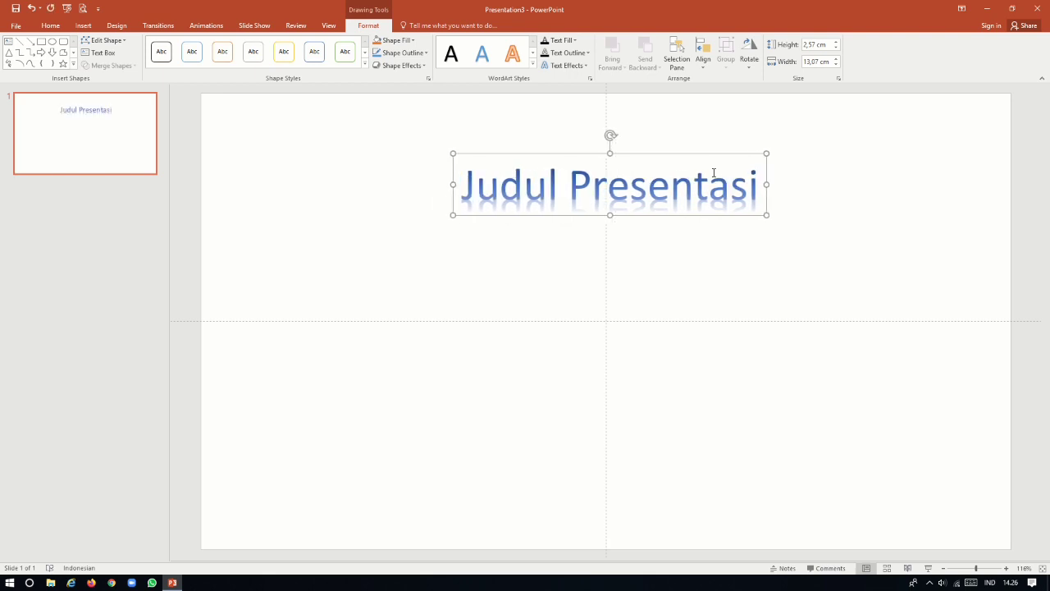
{"action": "key", "text": "Right"}
{"action": "key", "text": "Right"}
{"action": "key", "text": "Left"}
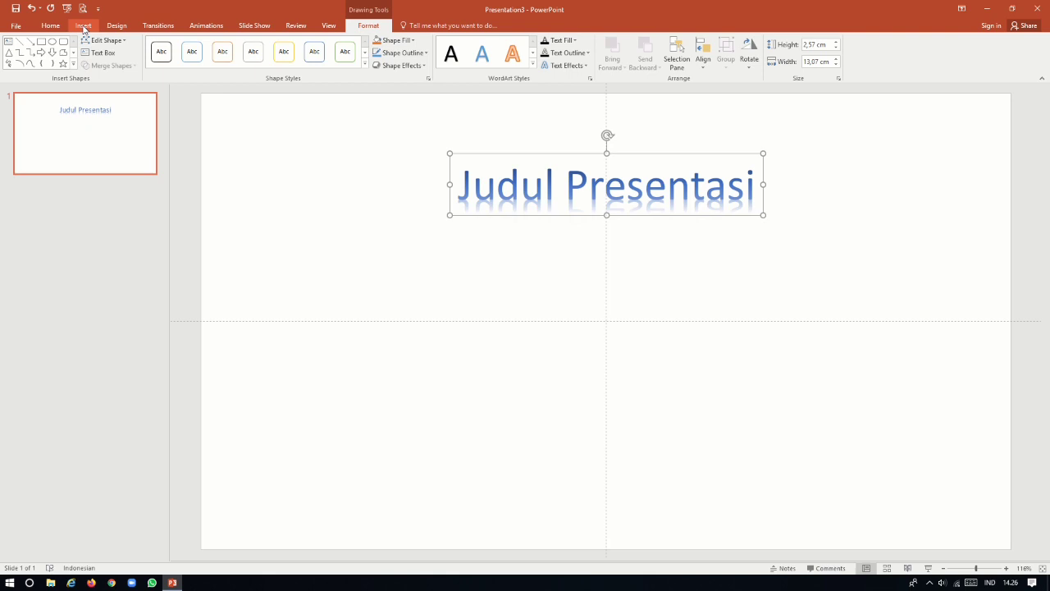
{"action": "left_click", "coordinate": [510, 58]}
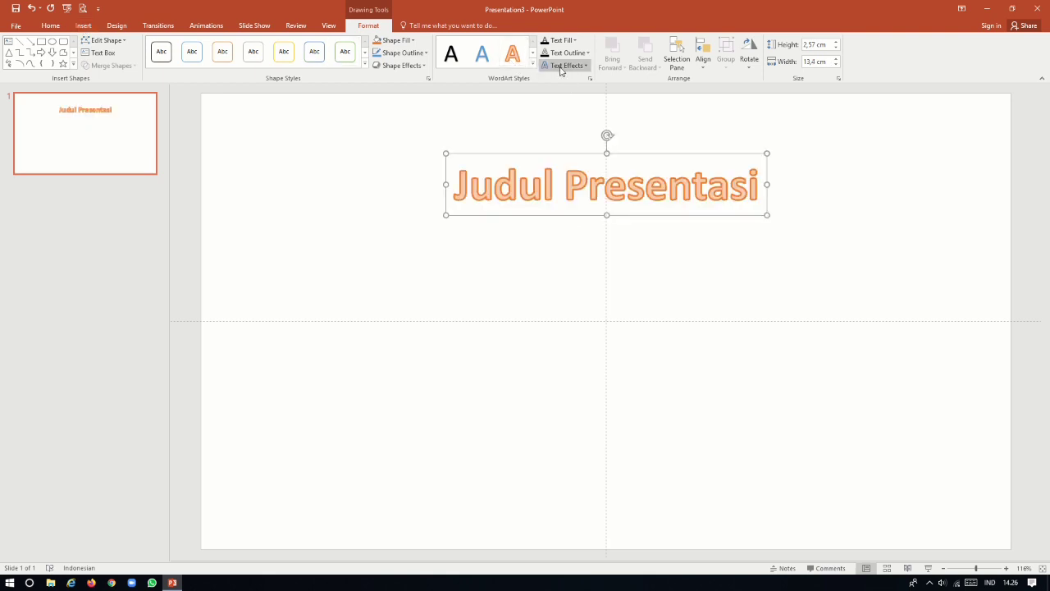
{"action": "left_click", "coordinate": [83, 26]}
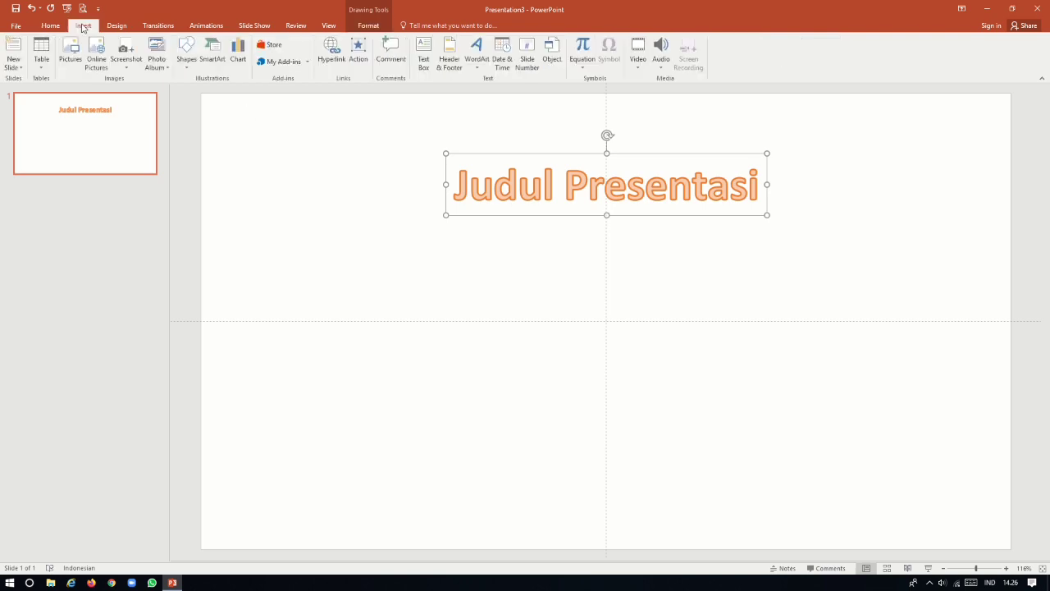
Step: Add a size 32 text box reading 'Sub 1 Presentasi' below the title
{"action": "left_click", "coordinate": [425, 70]}
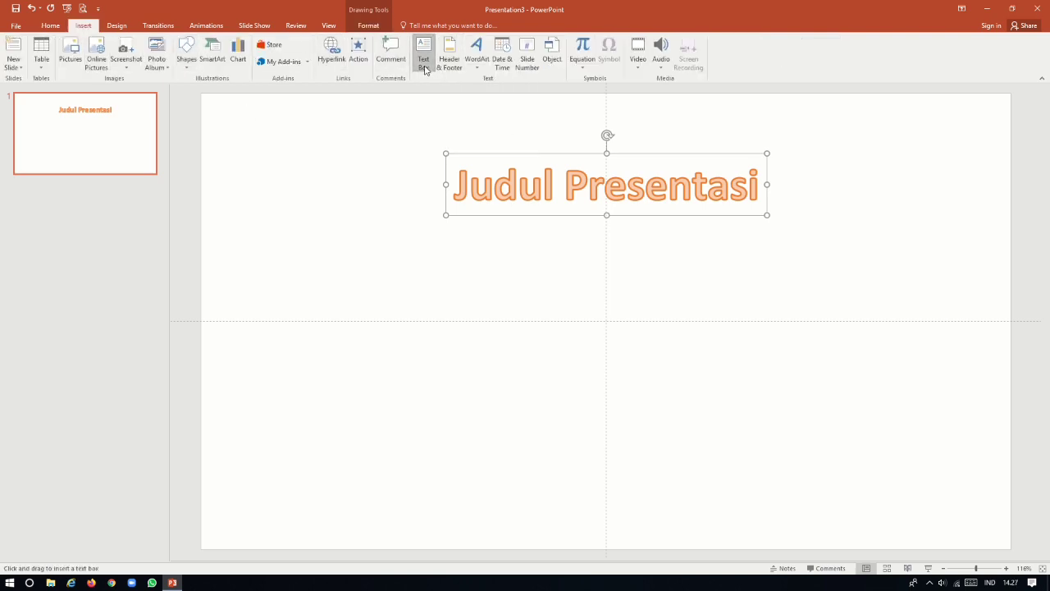
{"action": "left_click_drag", "start_coordinate": [307, 271], "coordinate": [516, 320]}
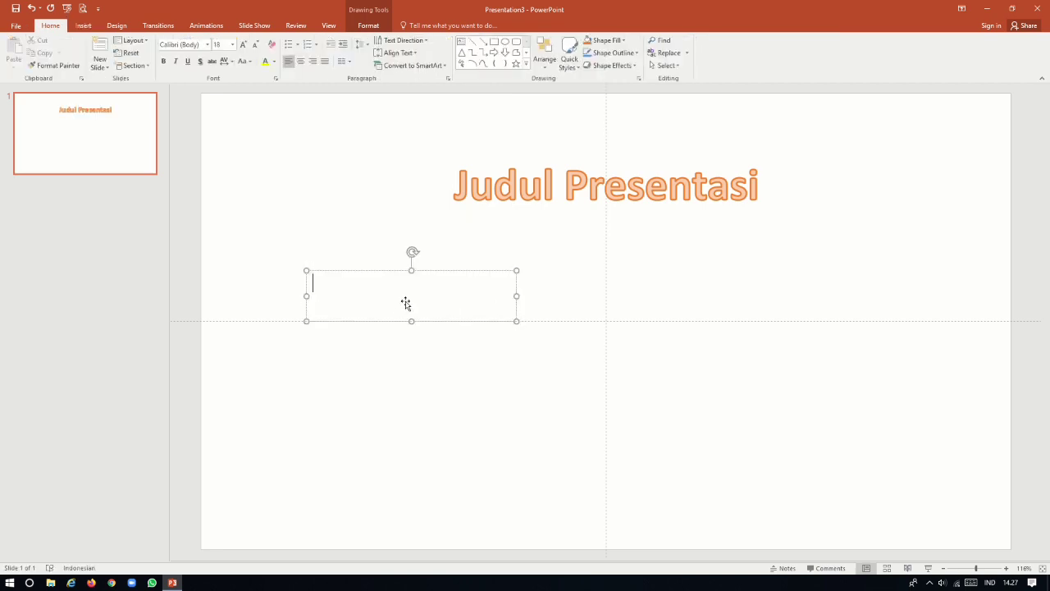
{"action": "left_click", "coordinate": [232, 44]}
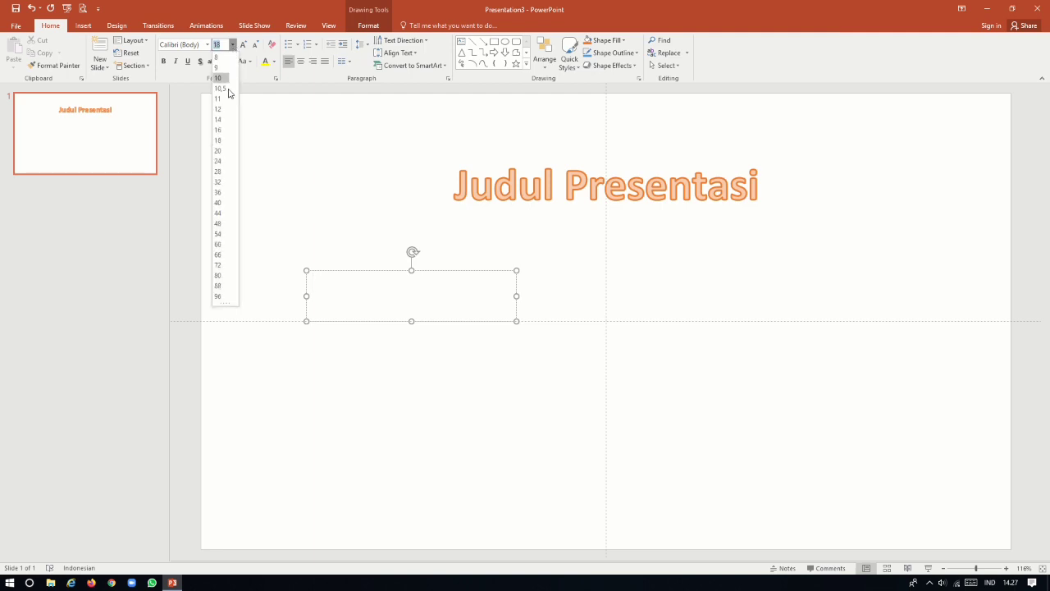
{"action": "left_click", "coordinate": [218, 182]}
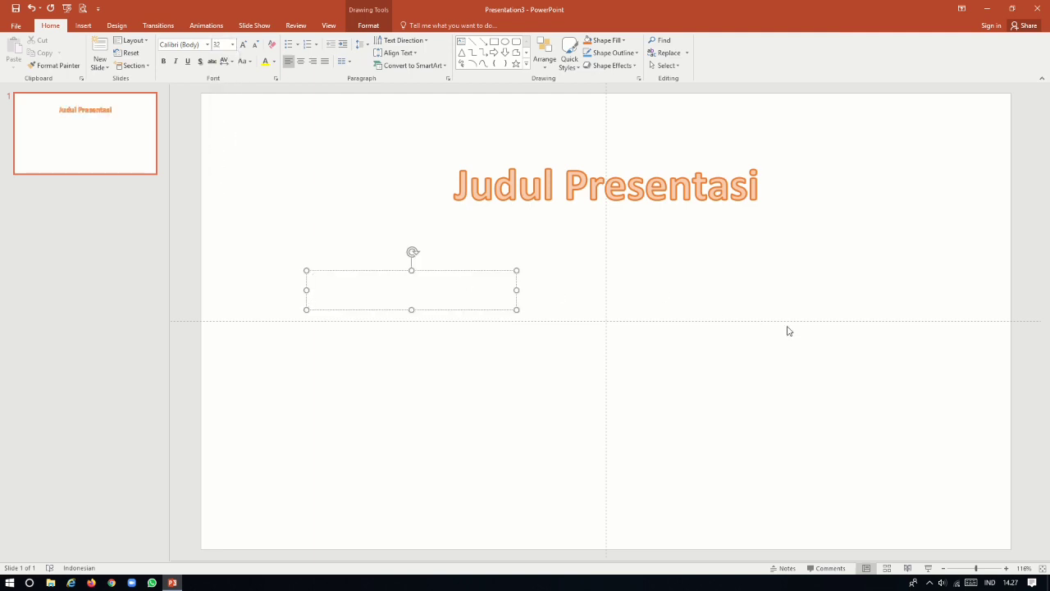
{"action": "type", "text": "S"}
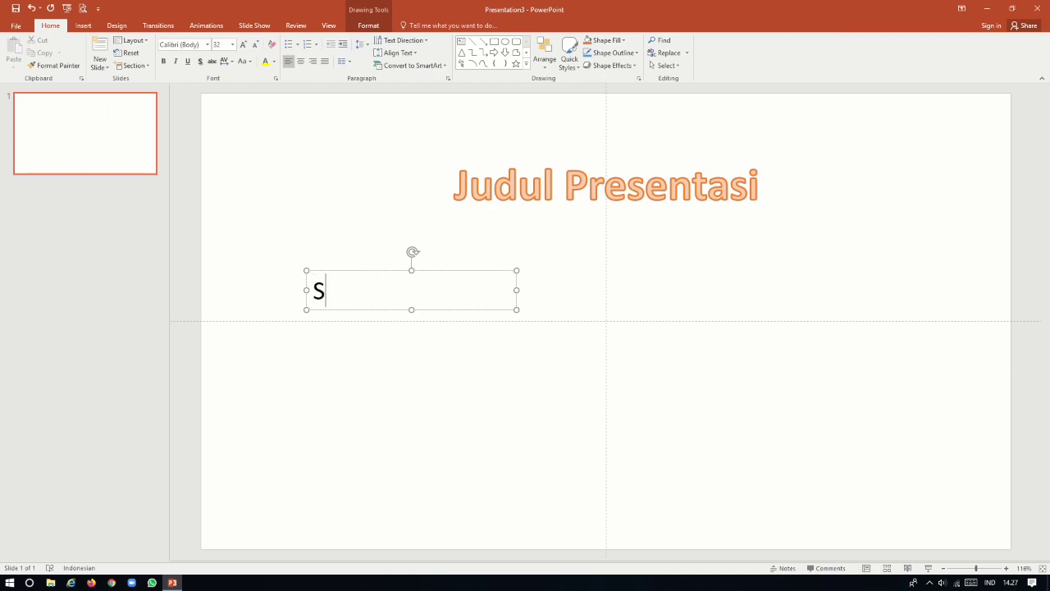
{"action": "type", "text": "ub "}
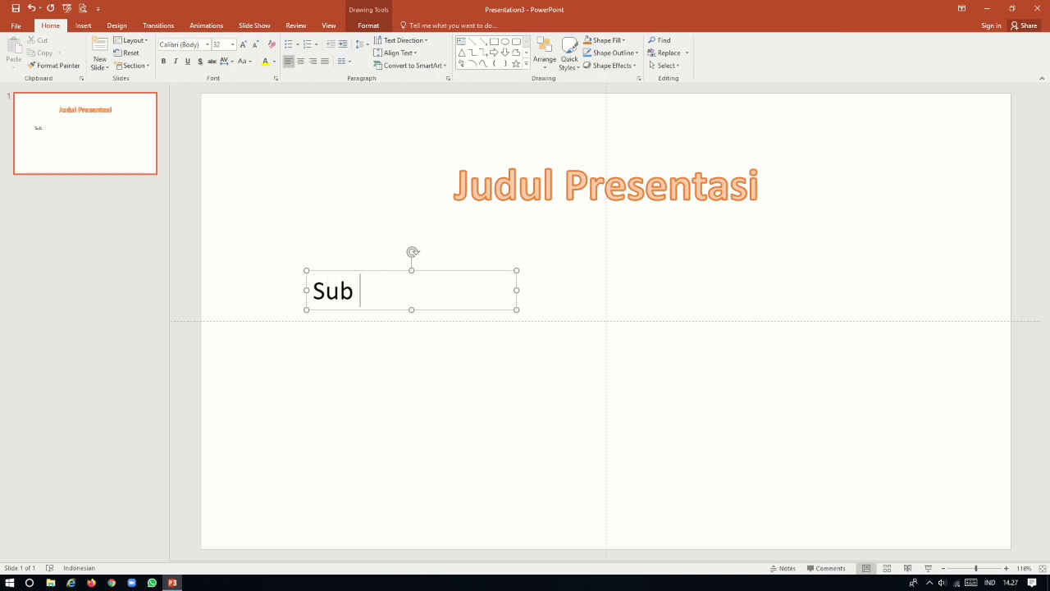
{"action": "type", "text": "1 P"}
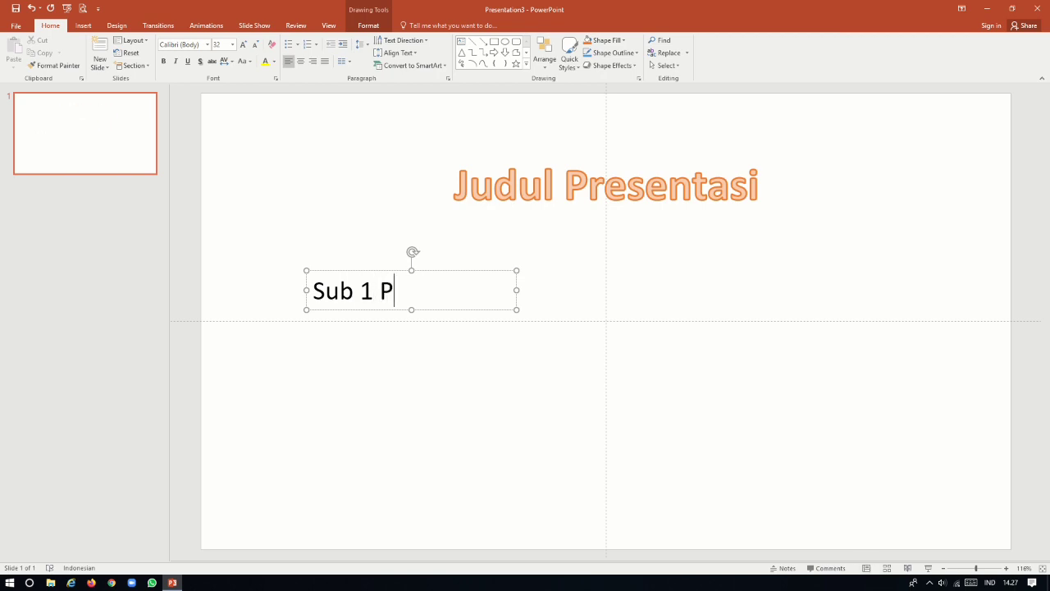
{"action": "type", "text": "resentasi"}
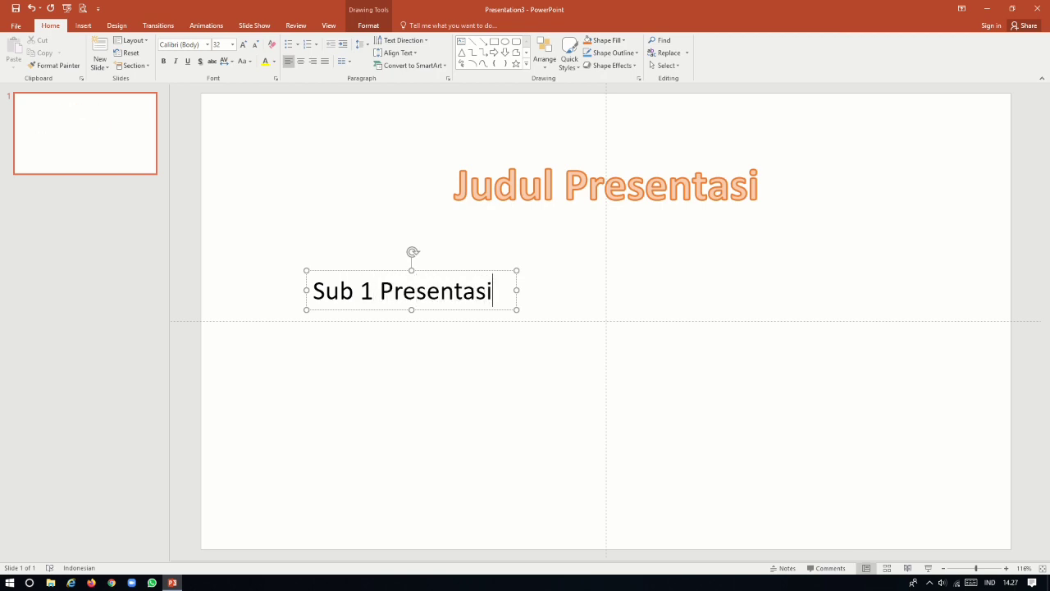
{"action": "left_click", "coordinate": [480, 386]}
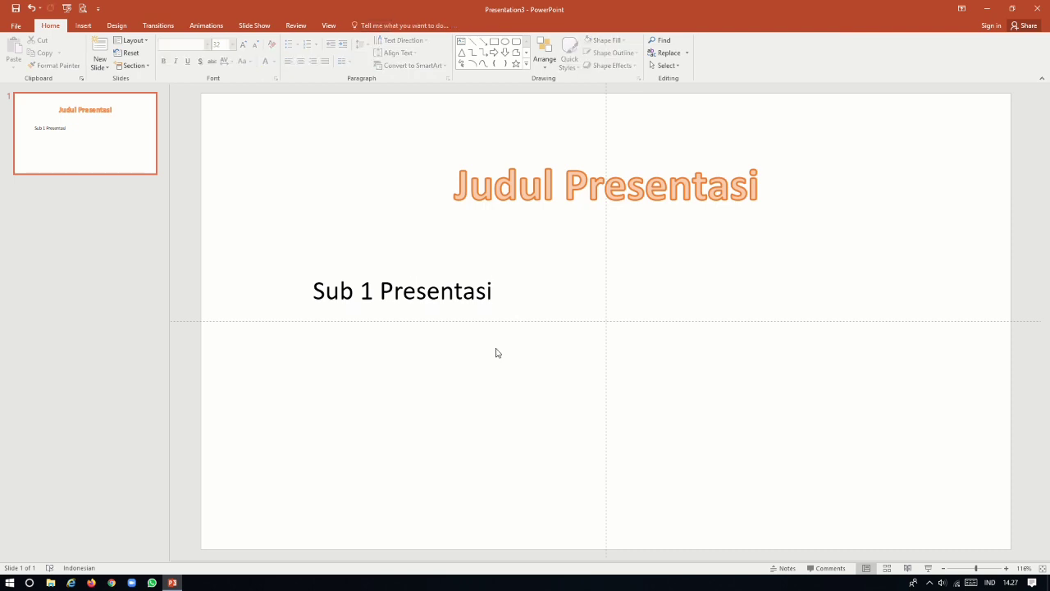
Step: Set the subtitle in Arial Black, widen it to one line, and colour it red
{"action": "left_click_drag", "start_coordinate": [315, 291], "coordinate": [442, 289]}
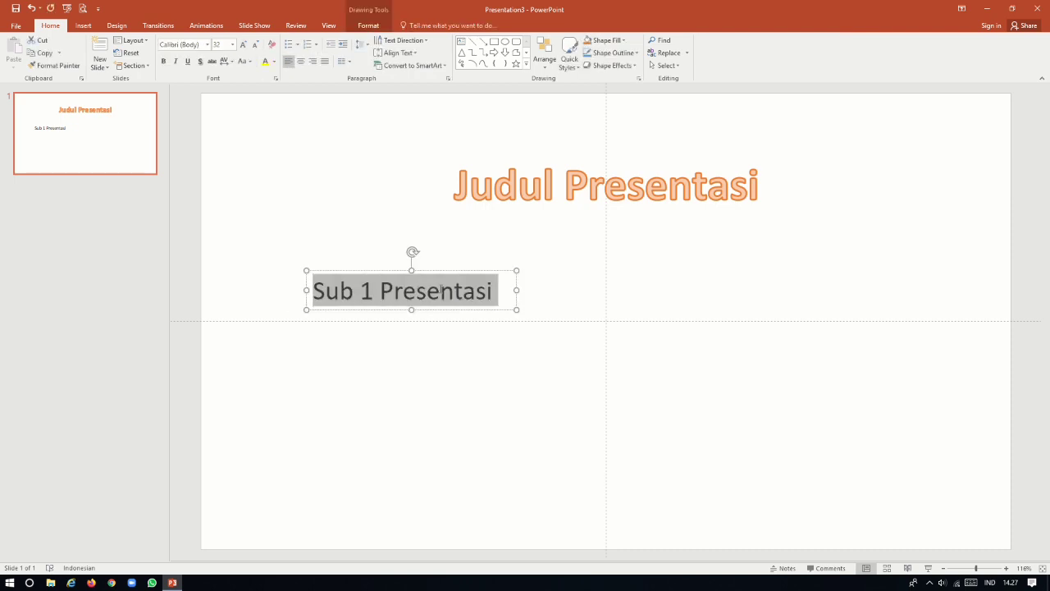
{"action": "left_click", "coordinate": [208, 44]}
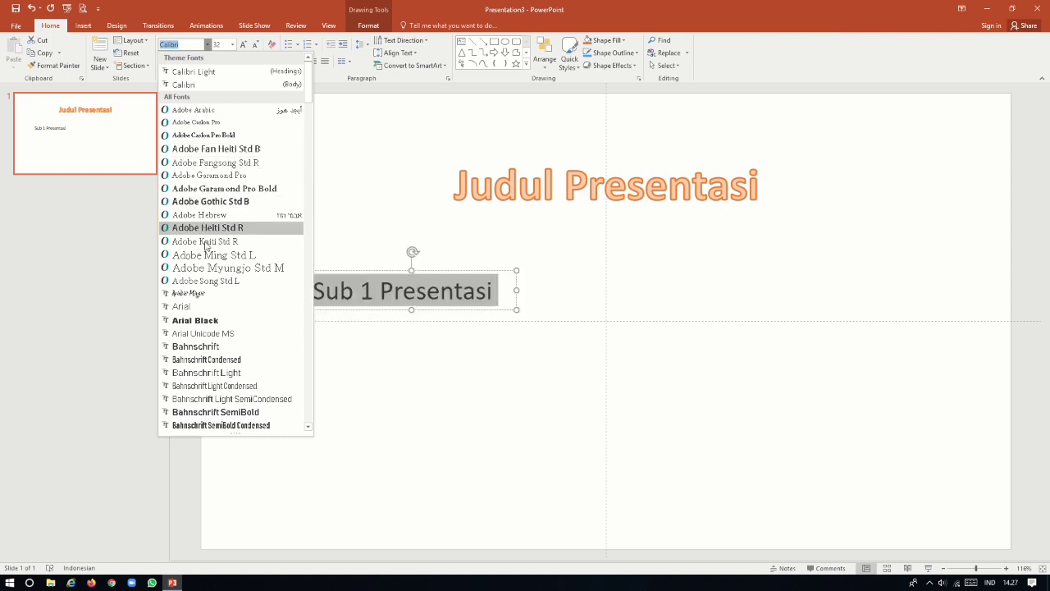
{"action": "left_click", "coordinate": [208, 321]}
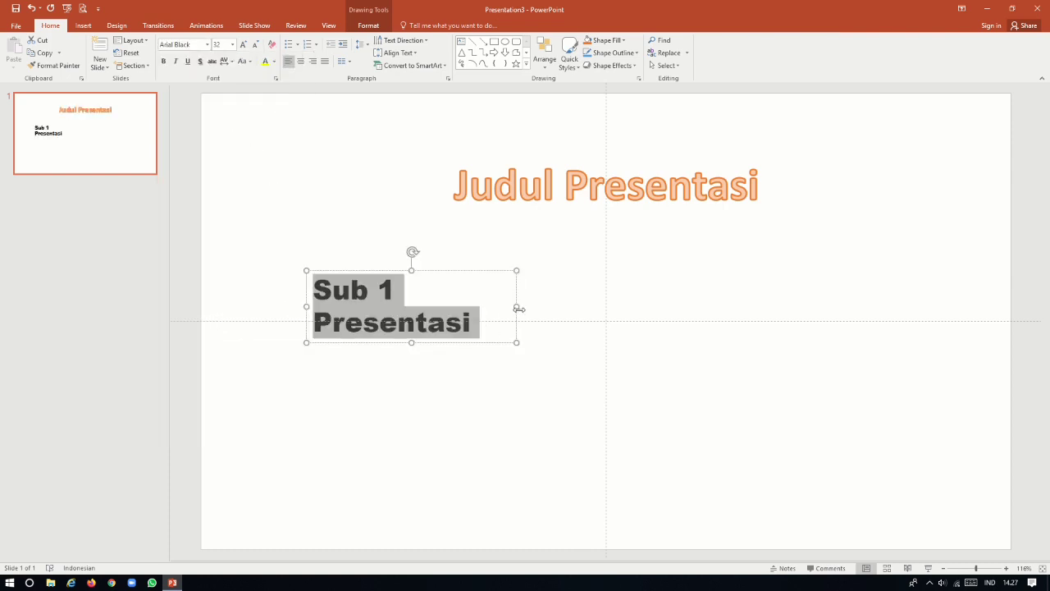
{"action": "left_click_drag", "start_coordinate": [518, 309], "coordinate": [607, 308]}
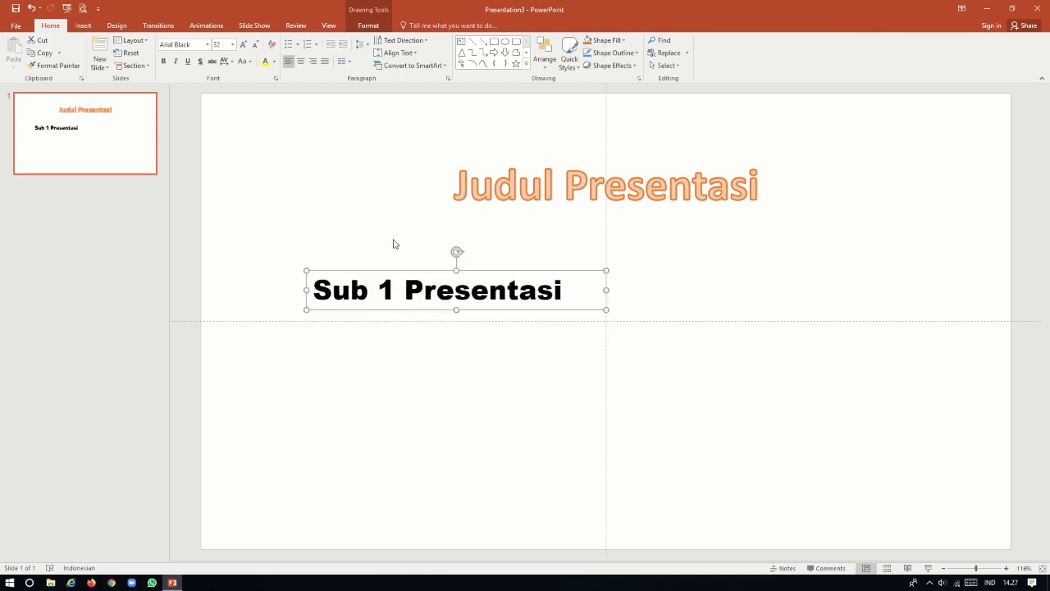
{"action": "left_click", "coordinate": [275, 63]}
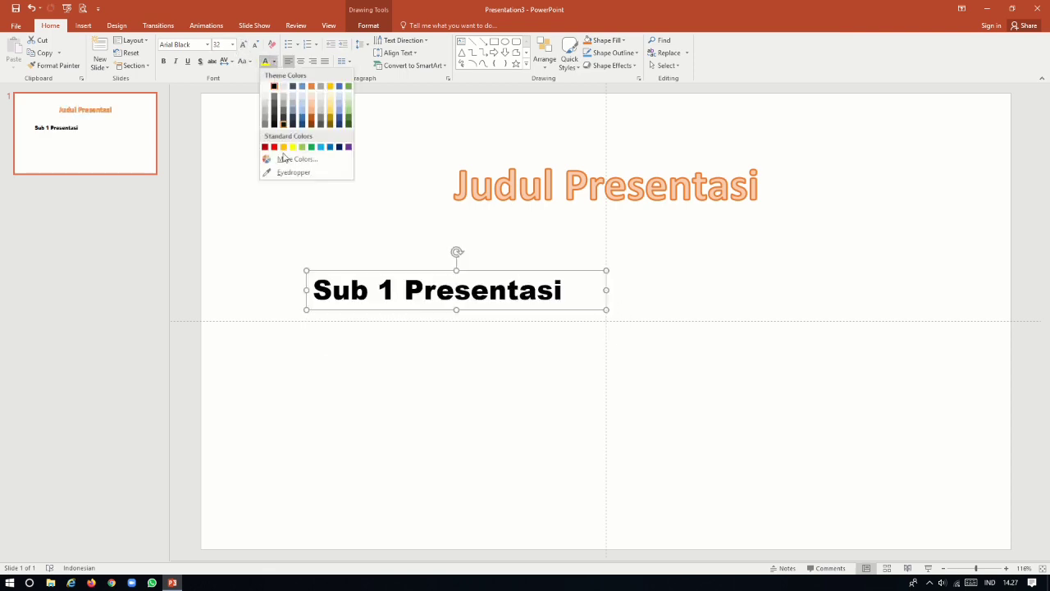
{"action": "left_click", "coordinate": [275, 147]}
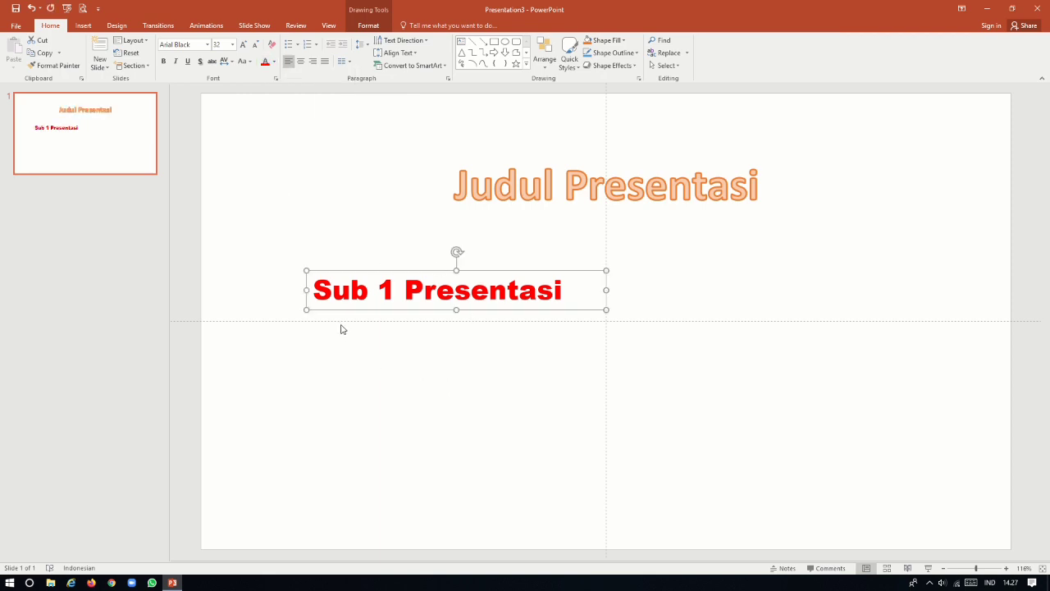
{"action": "left_click", "coordinate": [433, 374]}
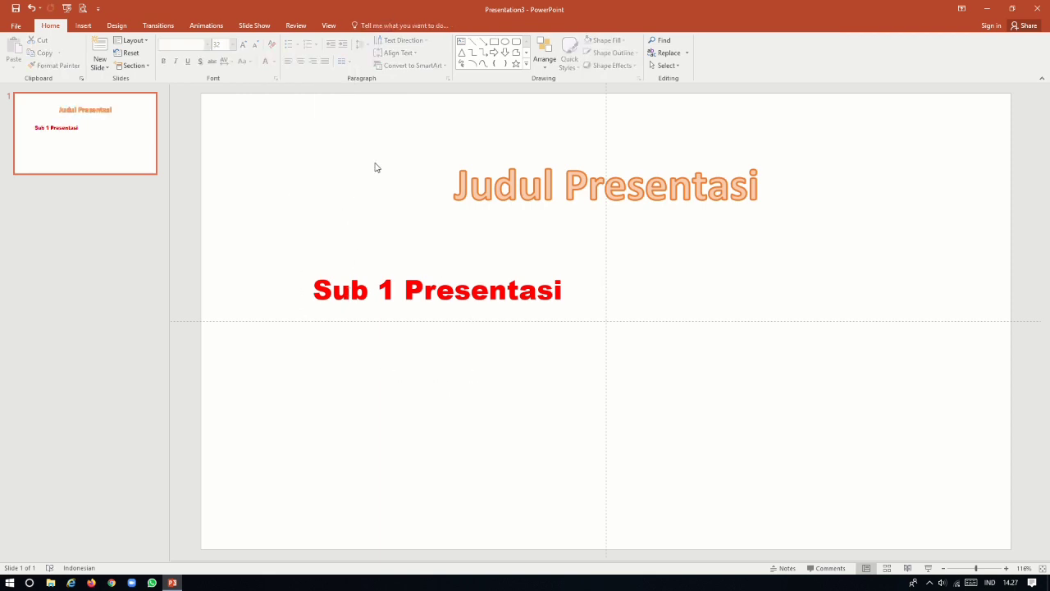
Step: Draw a 2.08 × 10.64 cm blue rectangle below the subtitle and make it ready for text
{"action": "left_click", "coordinate": [81, 26]}
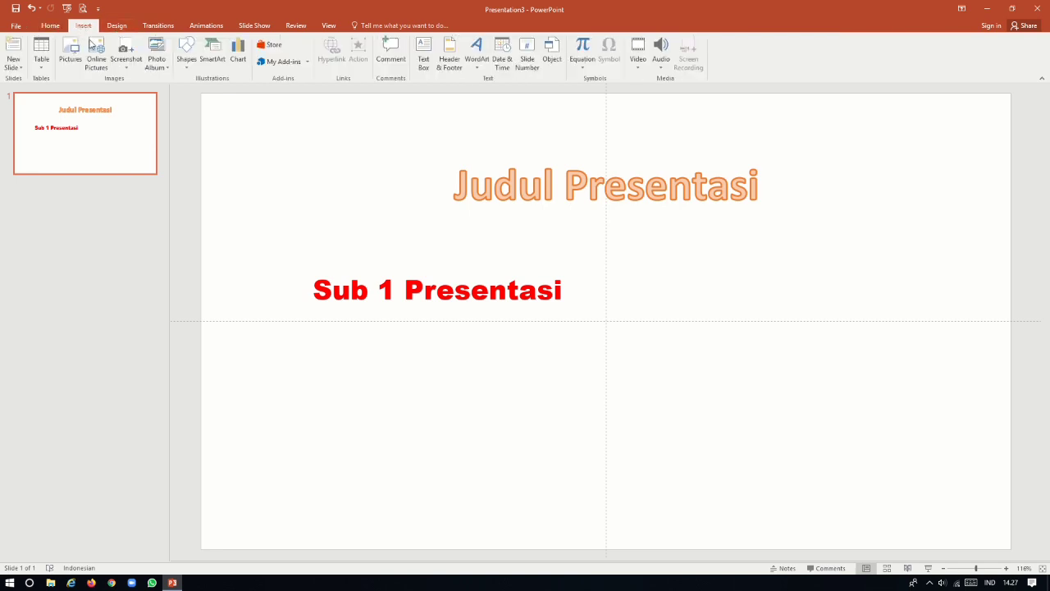
{"action": "left_click", "coordinate": [186, 56]}
{"action": "left_click", "coordinate": [214, 91]}
{"action": "left_click_drag", "start_coordinate": [313, 356], "coordinate": [568, 404]}
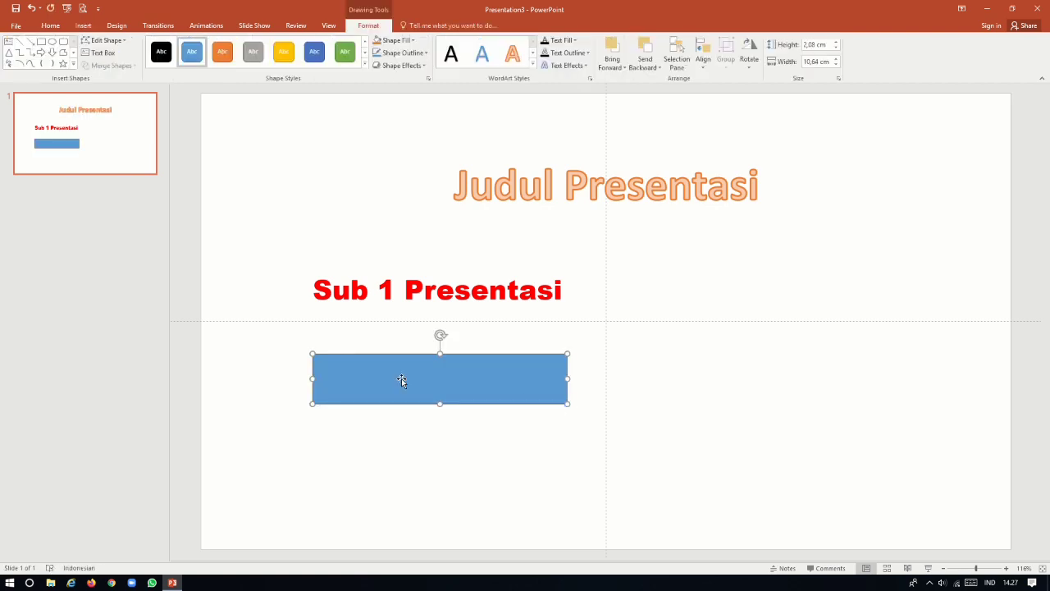
{"action": "right_click", "coordinate": [429, 386]}
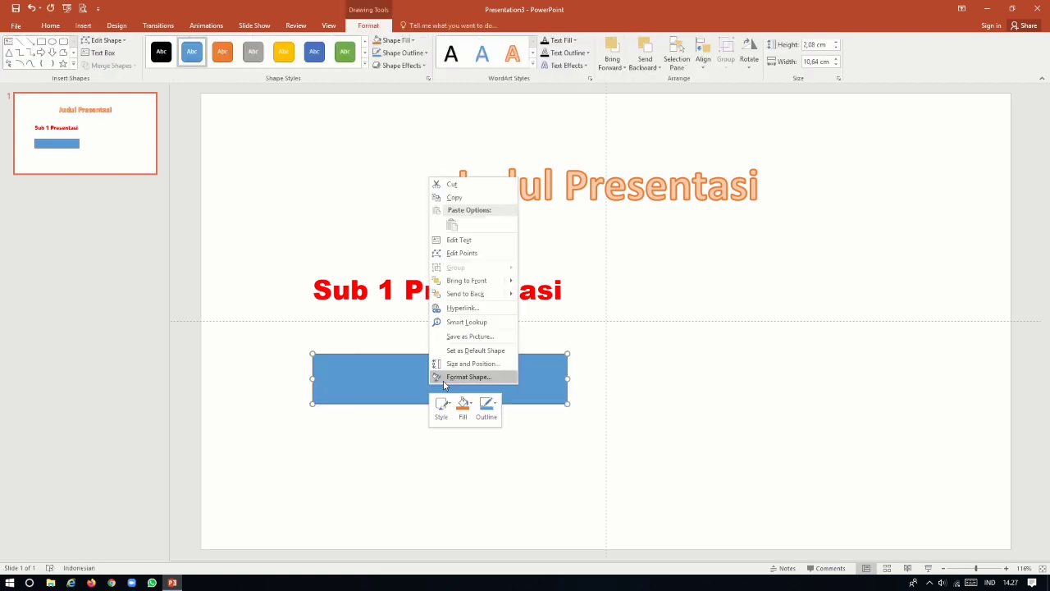
{"action": "left_click", "coordinate": [469, 239]}
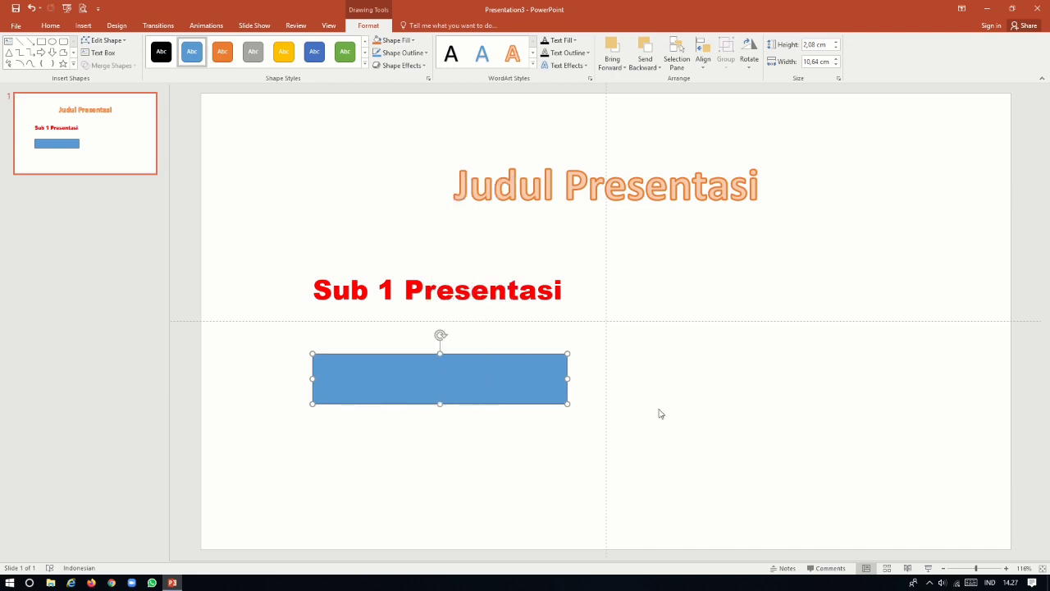
Step: Type 'Sub 2 Presentasi' inside the rectangle and select the text
{"action": "type", "text": "Sub"}
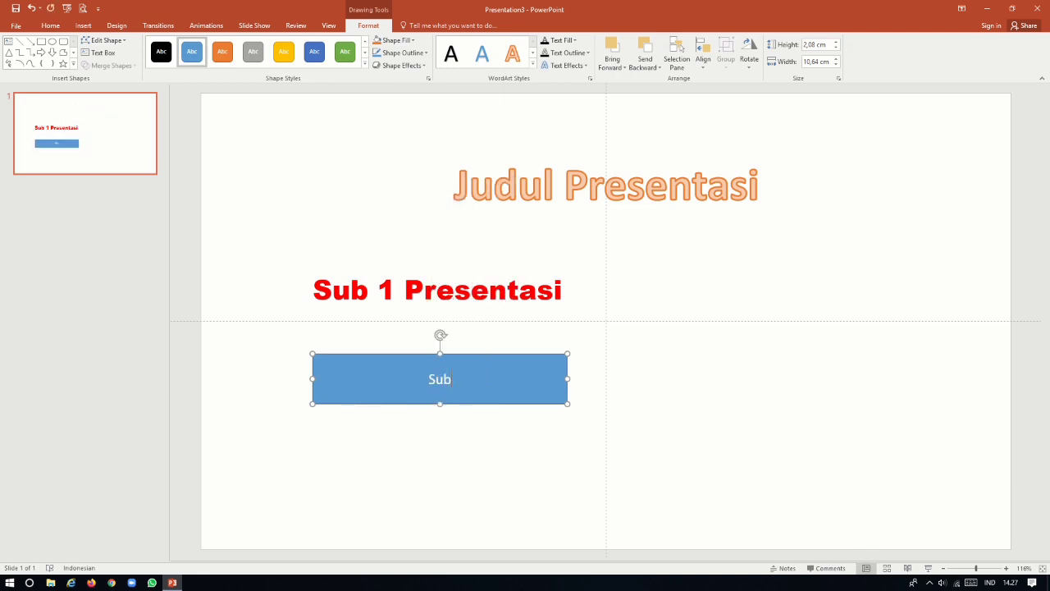
{"action": "type", "text": " 2"}
{"action": "type", "text": " P"}
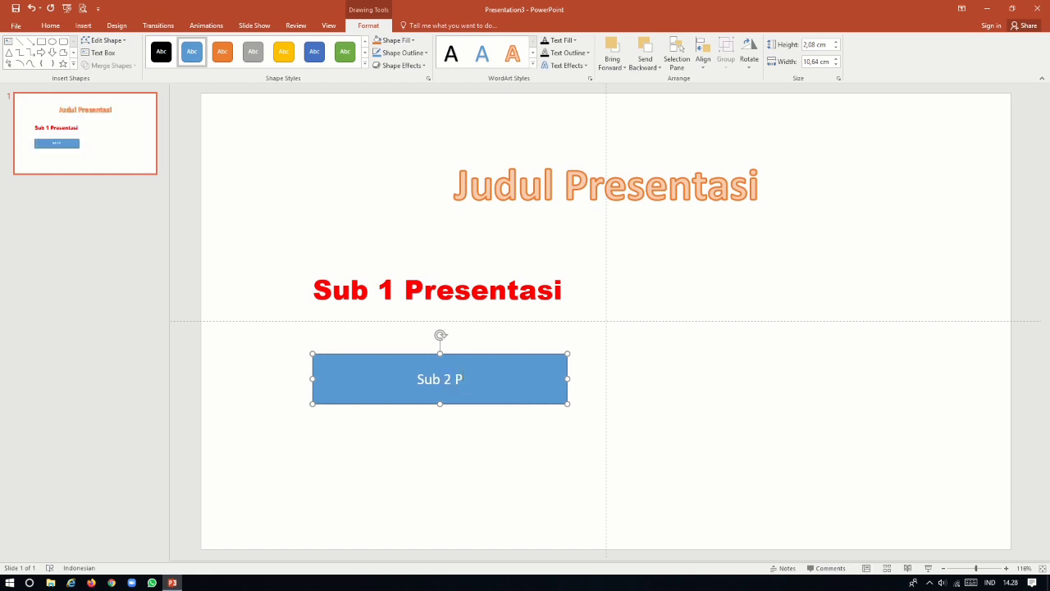
{"action": "type", "text": "resenta"}
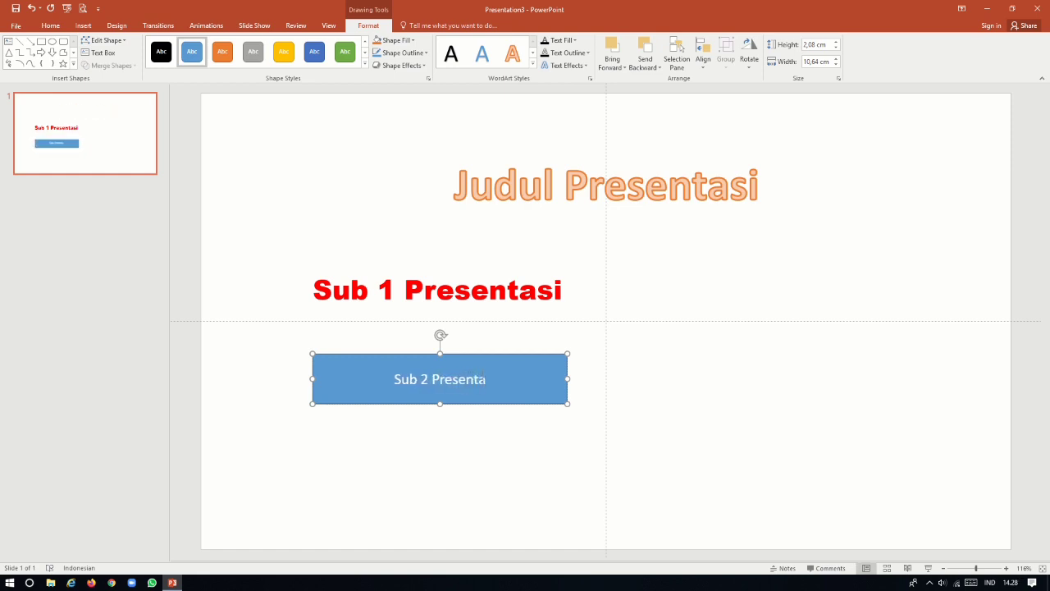
{"action": "type", "text": "si"}
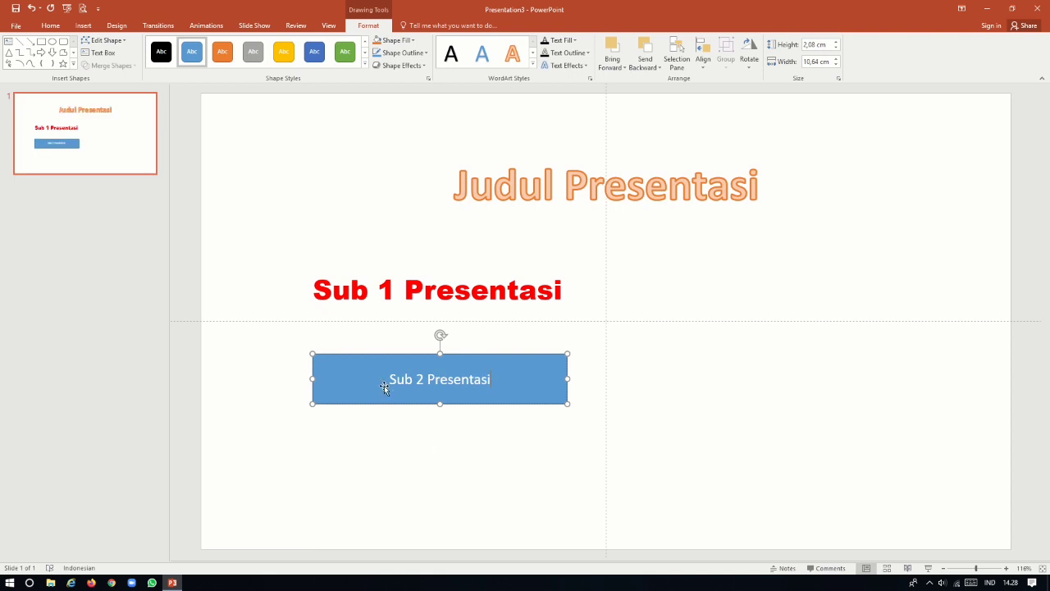
{"action": "left_click_drag", "start_coordinate": [392, 379], "coordinate": [493, 379]}
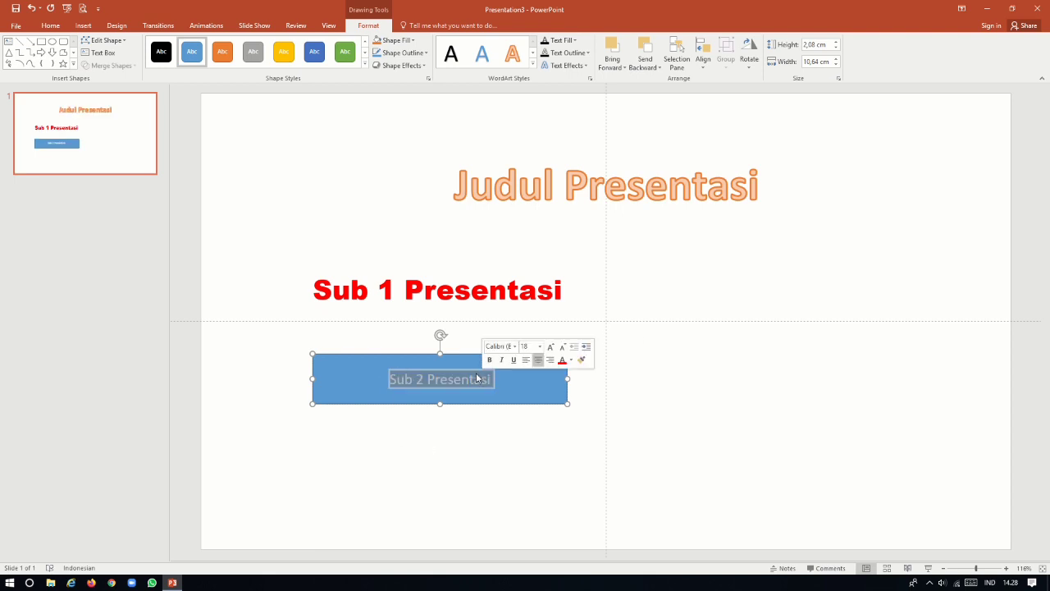
Step: Set the rectangle's label to Adobe Garamond Pro at size 40
{"action": "left_click", "coordinate": [51, 25]}
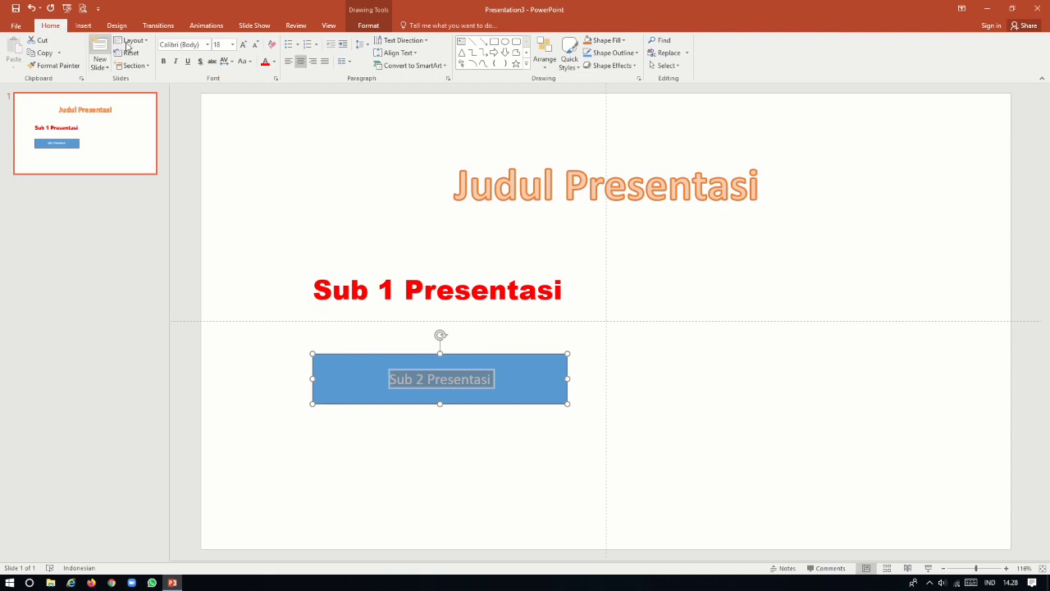
{"action": "left_click", "coordinate": [232, 47]}
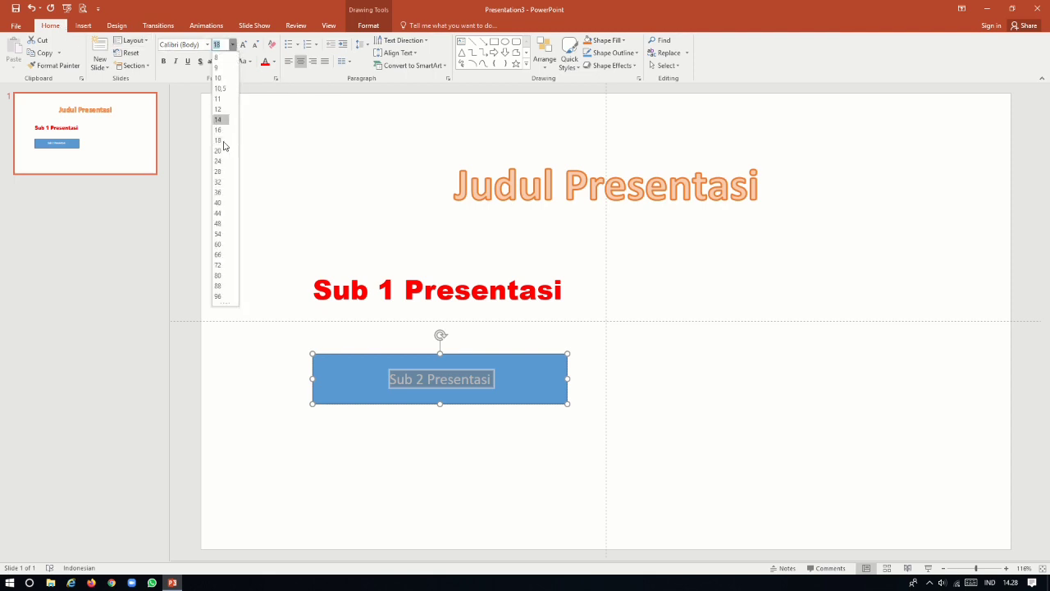
{"action": "left_click", "coordinate": [220, 203]}
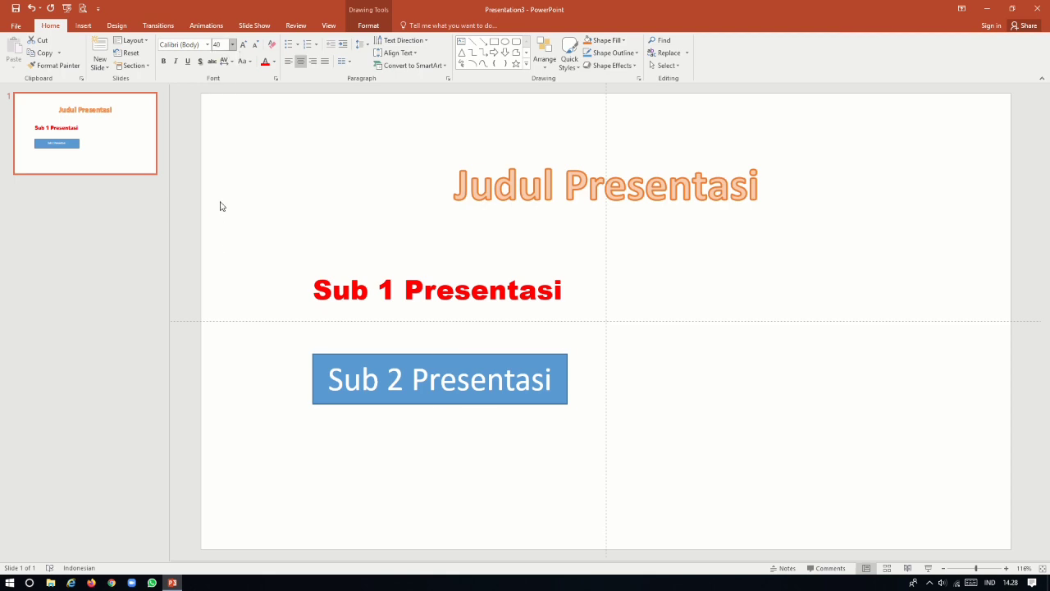
{"action": "left_click", "coordinate": [208, 44]}
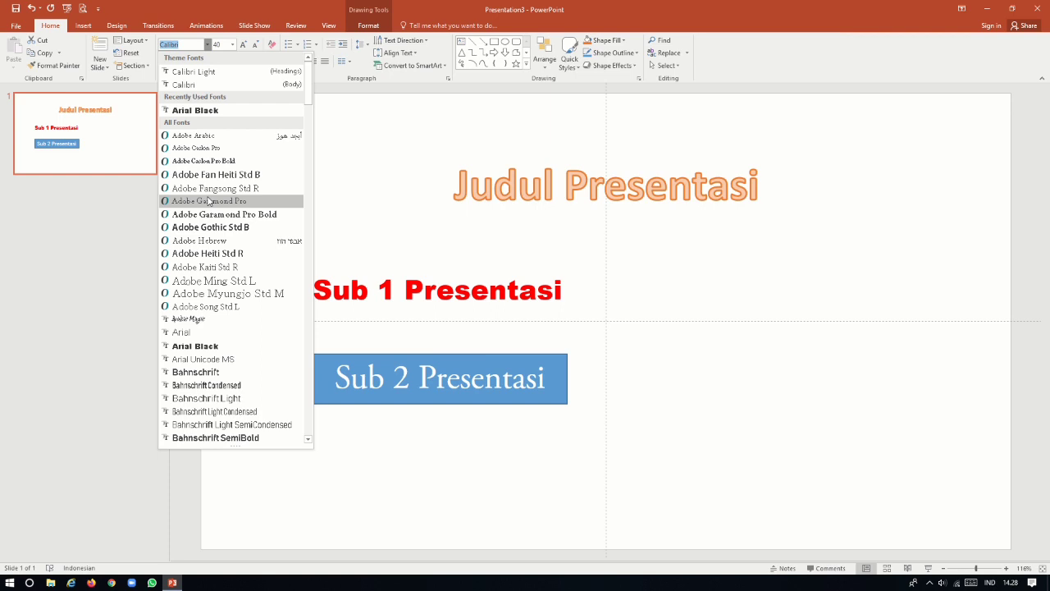
{"action": "left_click", "coordinate": [209, 201]}
{"action": "key", "text": "Escape"}
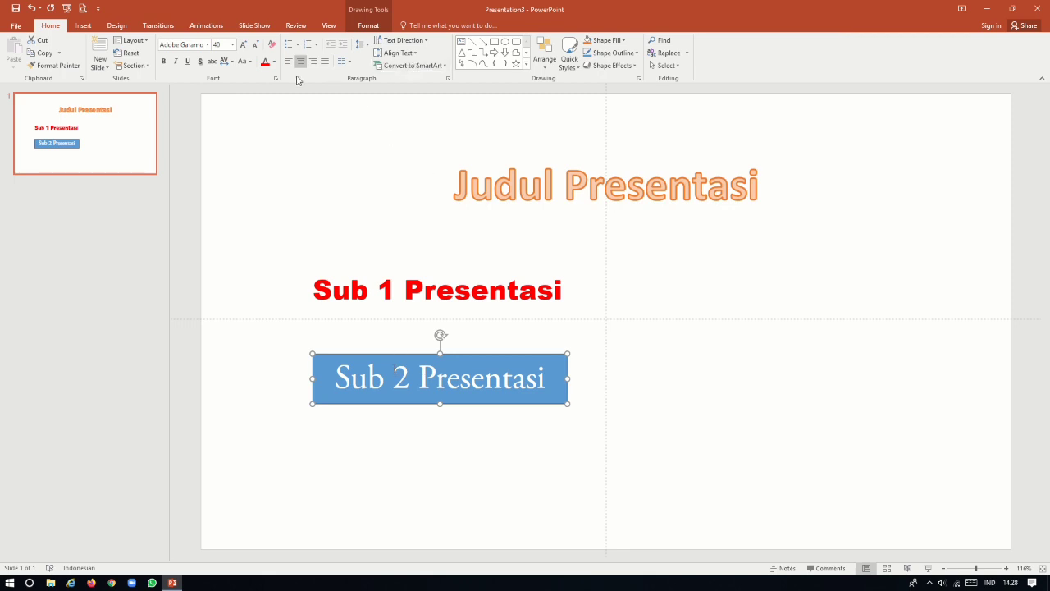
{"action": "left_click", "coordinate": [358, 28]}
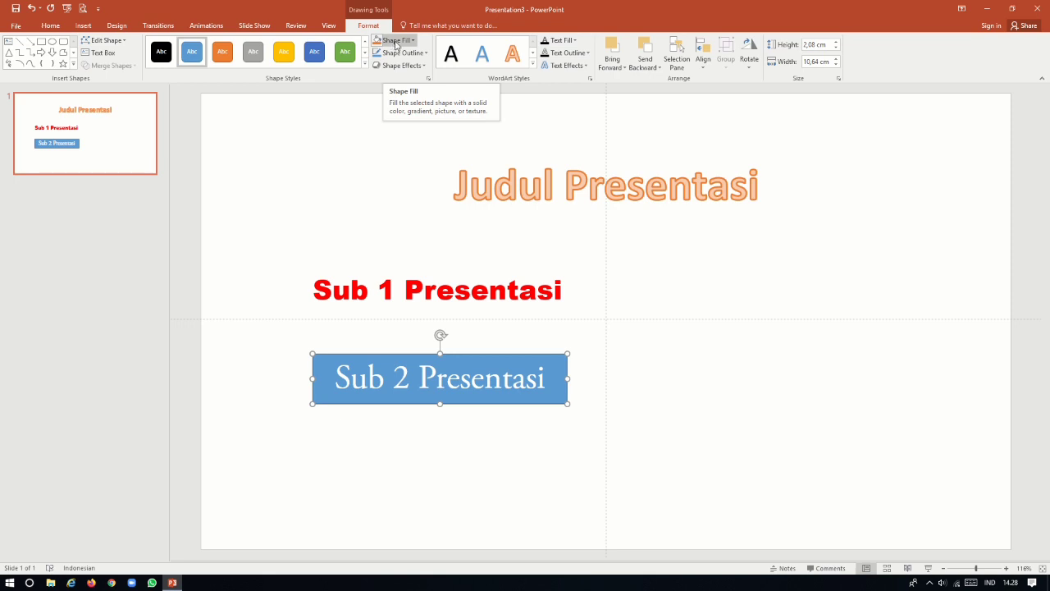
Step: Fill the rectangle light green and remove its outline
{"action": "left_click", "coordinate": [397, 43]}
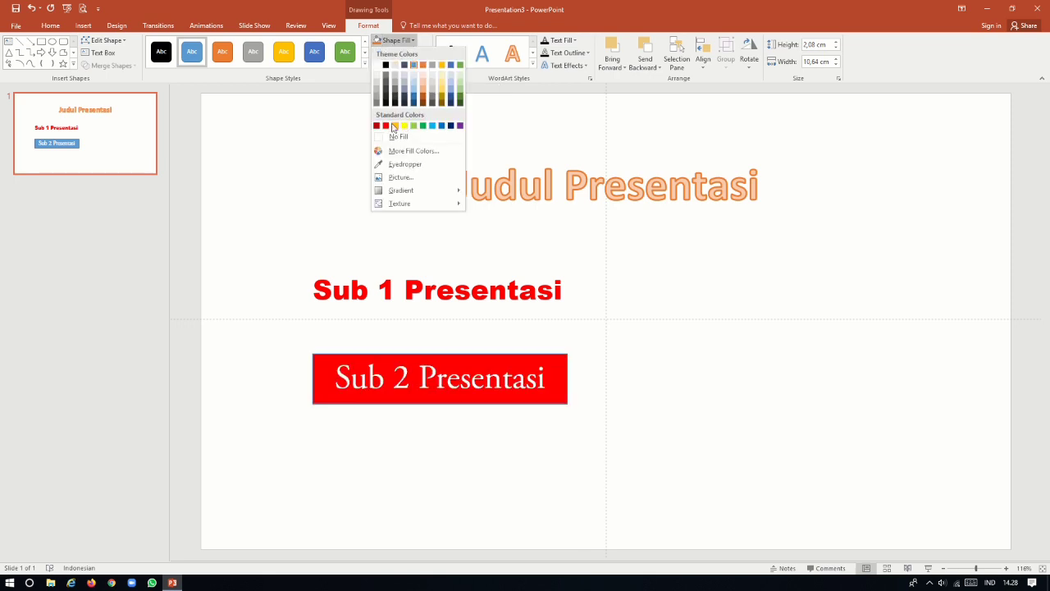
{"action": "left_click", "coordinate": [416, 127]}
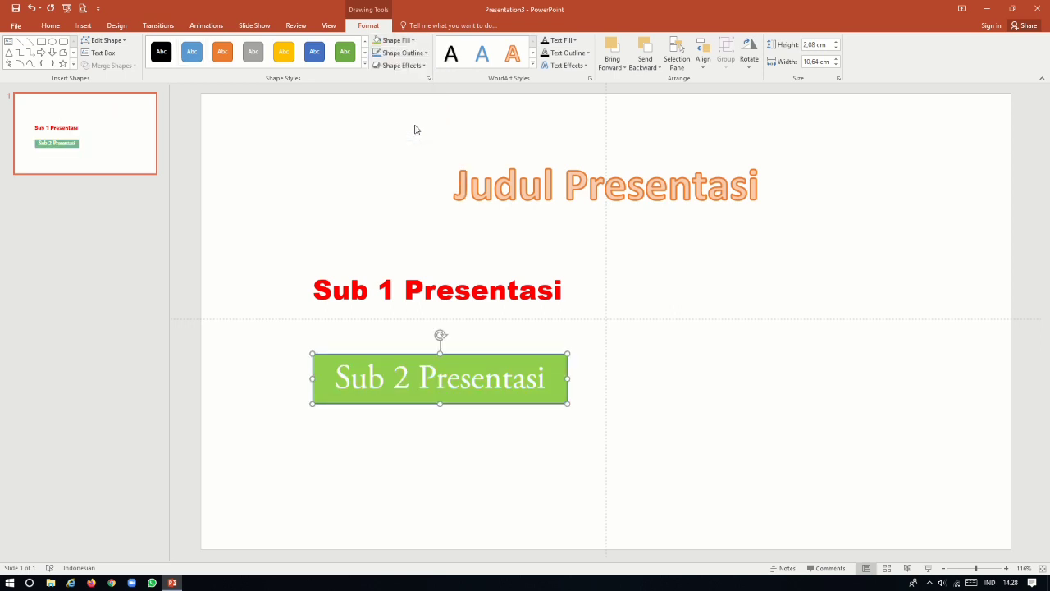
{"action": "left_click", "coordinate": [401, 53]}
{"action": "left_click", "coordinate": [402, 150]}
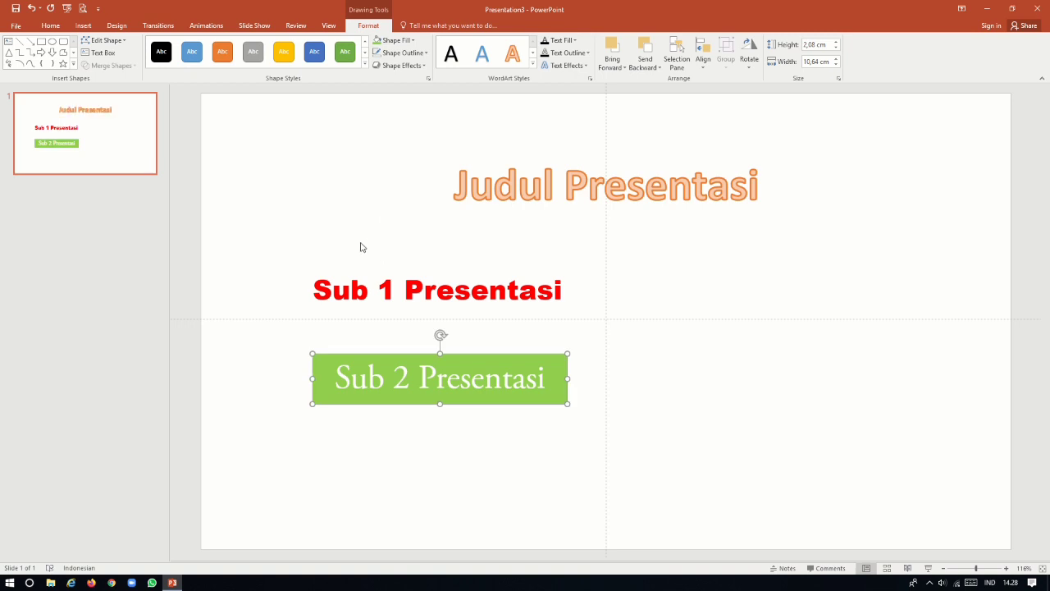
{"action": "left_click", "coordinate": [359, 465]}
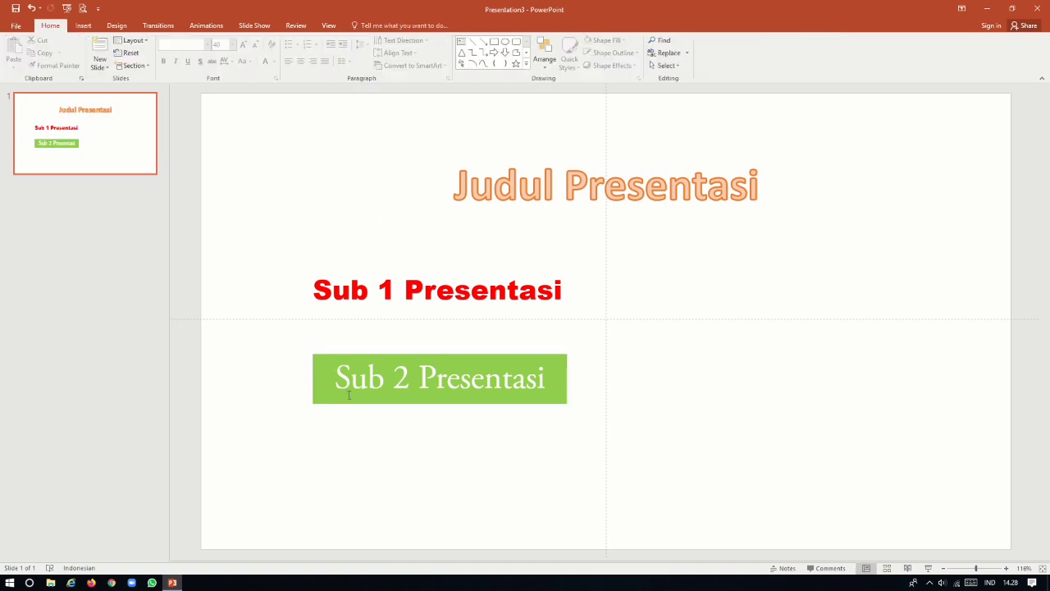
{"action": "left_click_drag", "start_coordinate": [343, 378], "coordinate": [490, 377]}
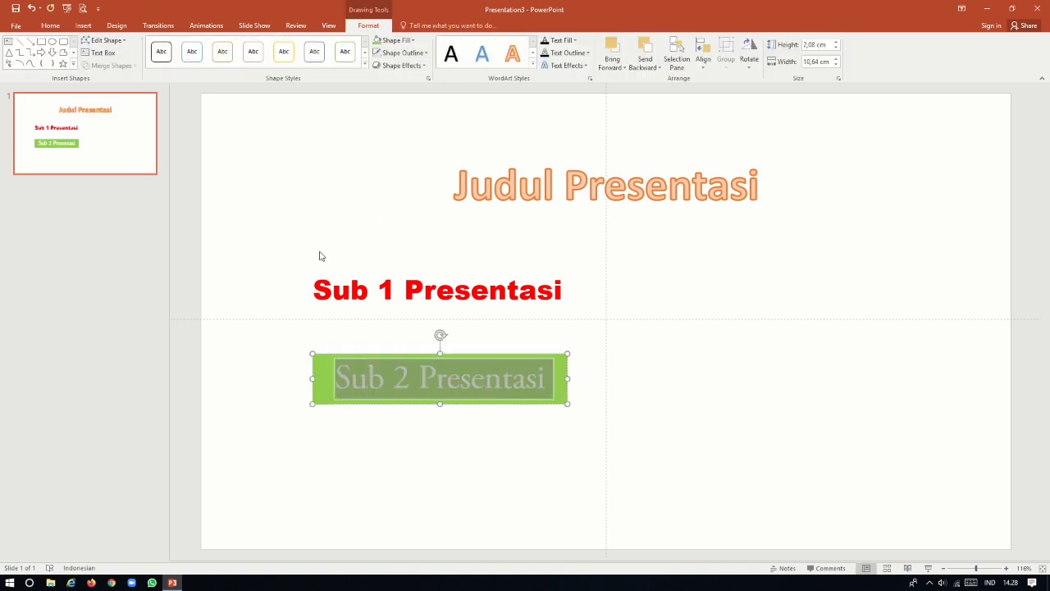
Step: Colour the 'Sub 2 Presentasi' text red
{"action": "left_click", "coordinate": [50, 26]}
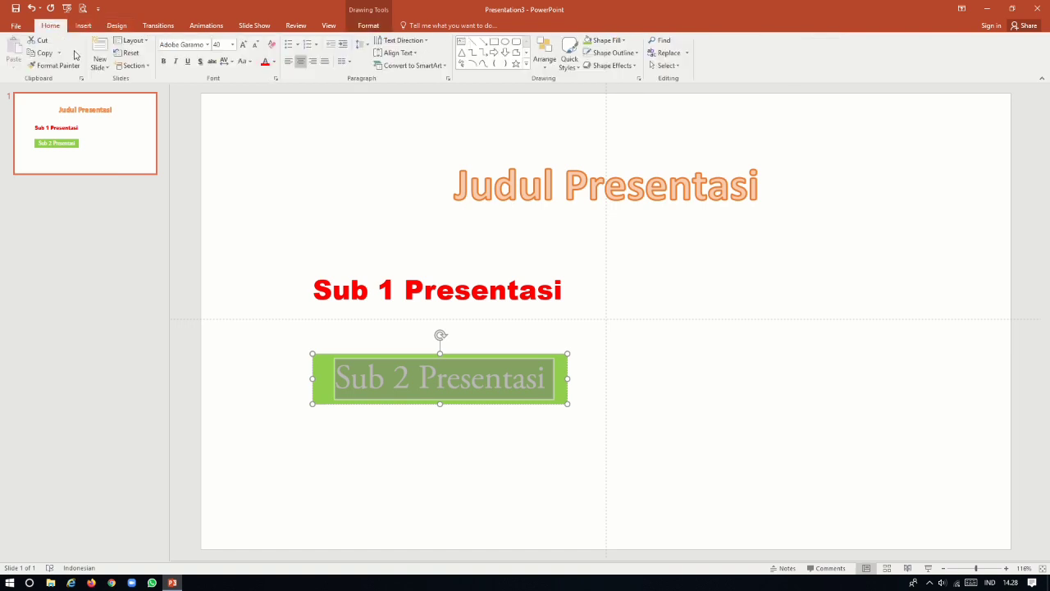
{"action": "left_click", "coordinate": [264, 62]}
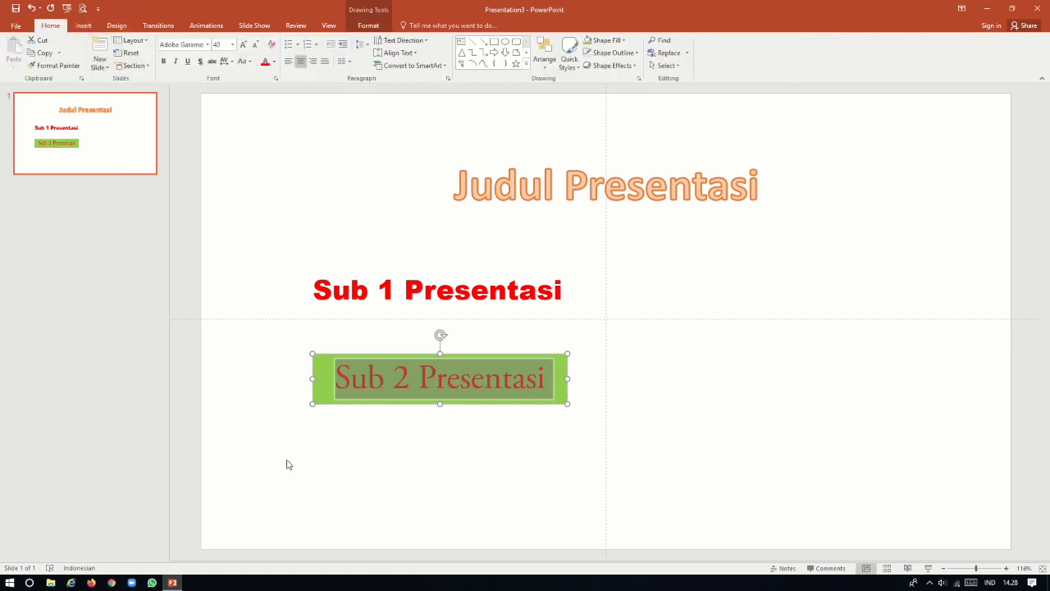
{"action": "left_click", "coordinate": [343, 455]}
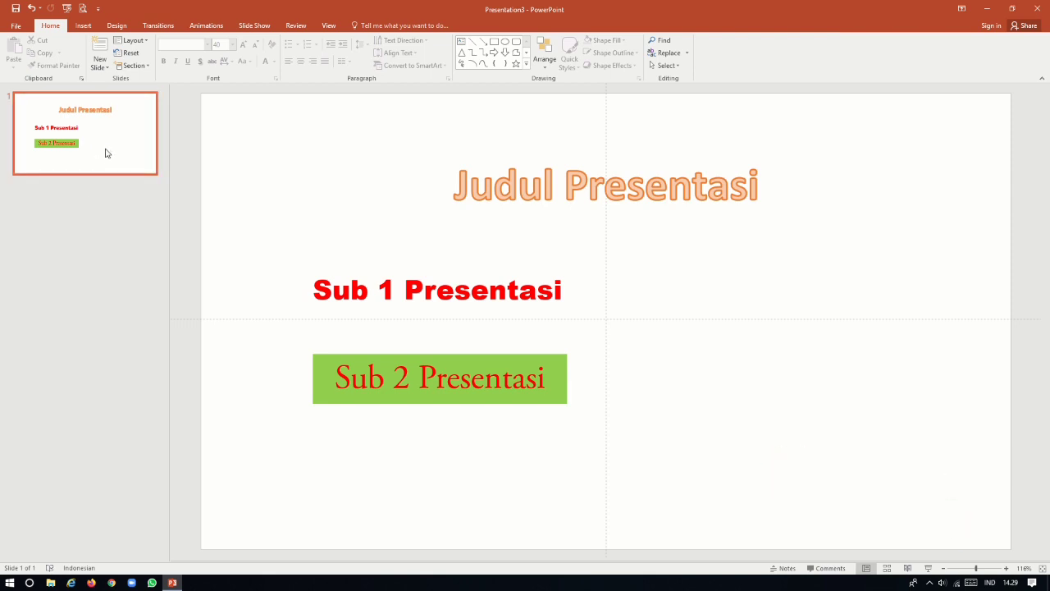
Step: Duplicate slide 1 to create an identical slide 2
{"action": "left_click", "coordinate": [106, 153]}
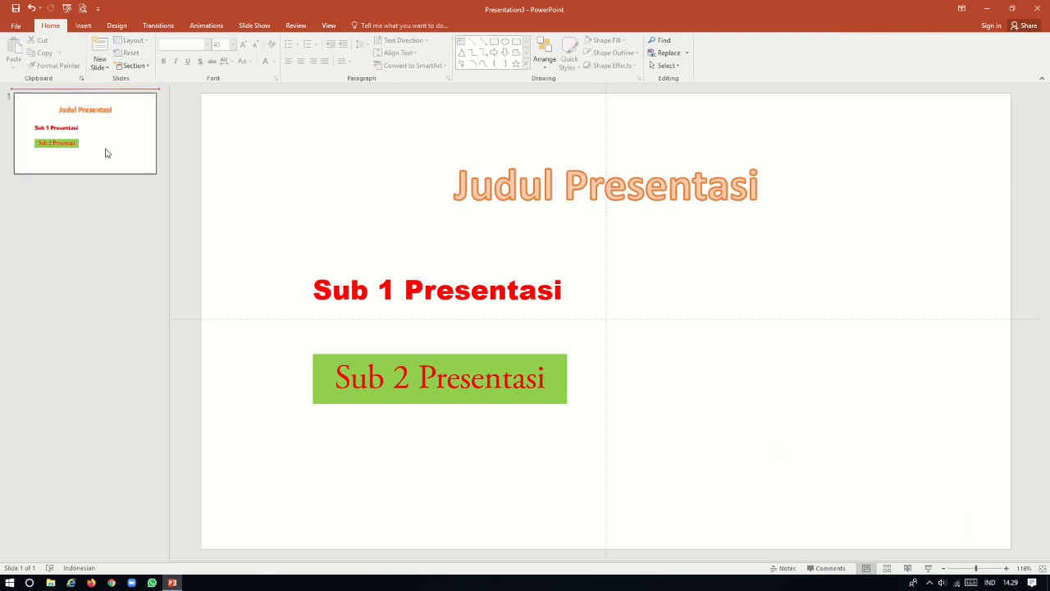
{"action": "right_click", "coordinate": [105, 153]}
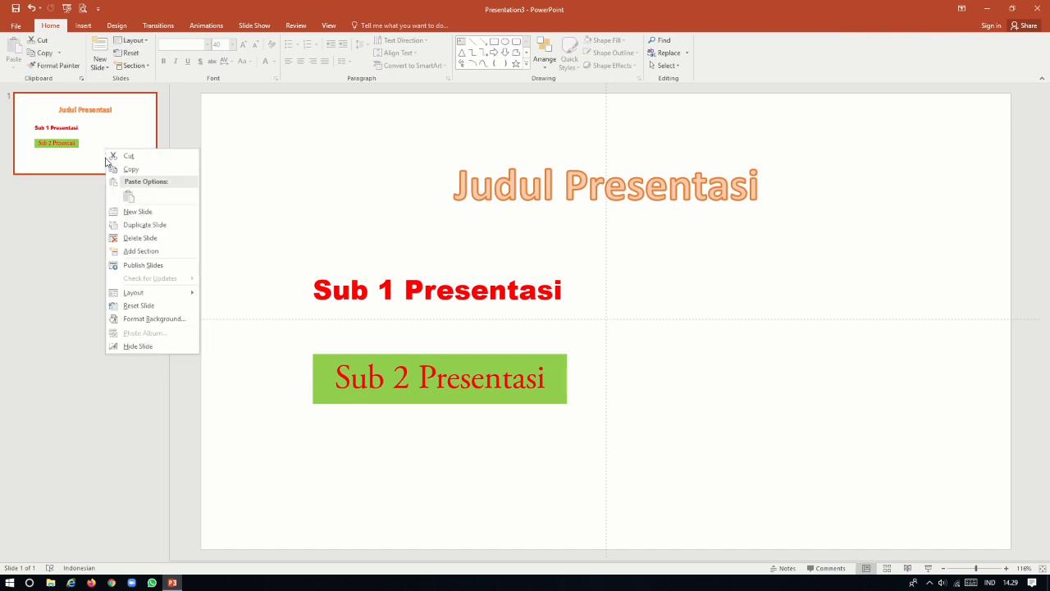
{"action": "left_click", "coordinate": [136, 228]}
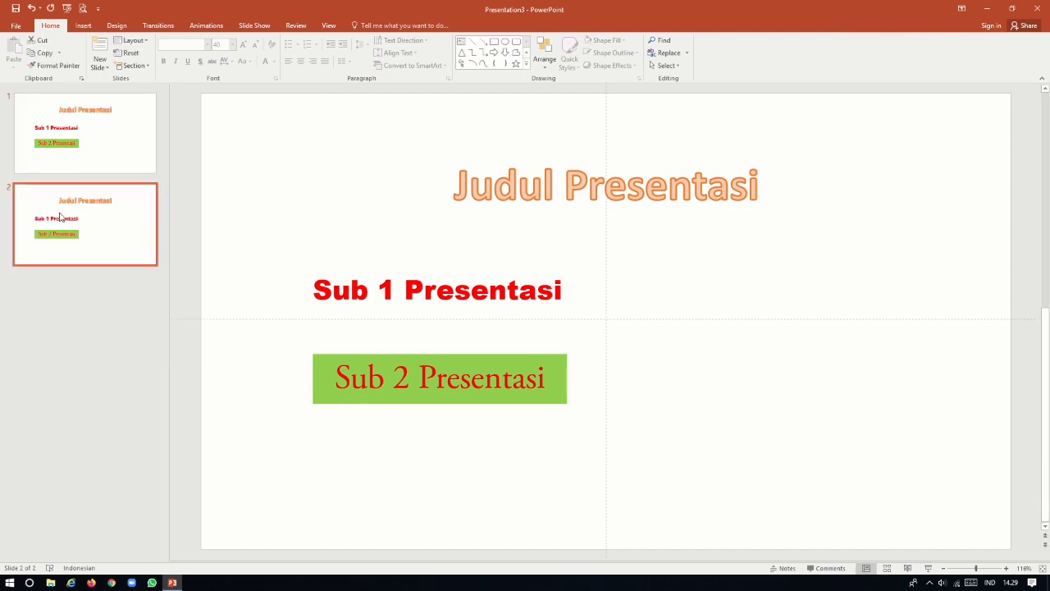
Step: On slide 2, cut 'Sub 1 Presentasi' and paste it over the WordArt title text
{"action": "left_click_drag", "start_coordinate": [457, 190], "coordinate": [488, 297]}
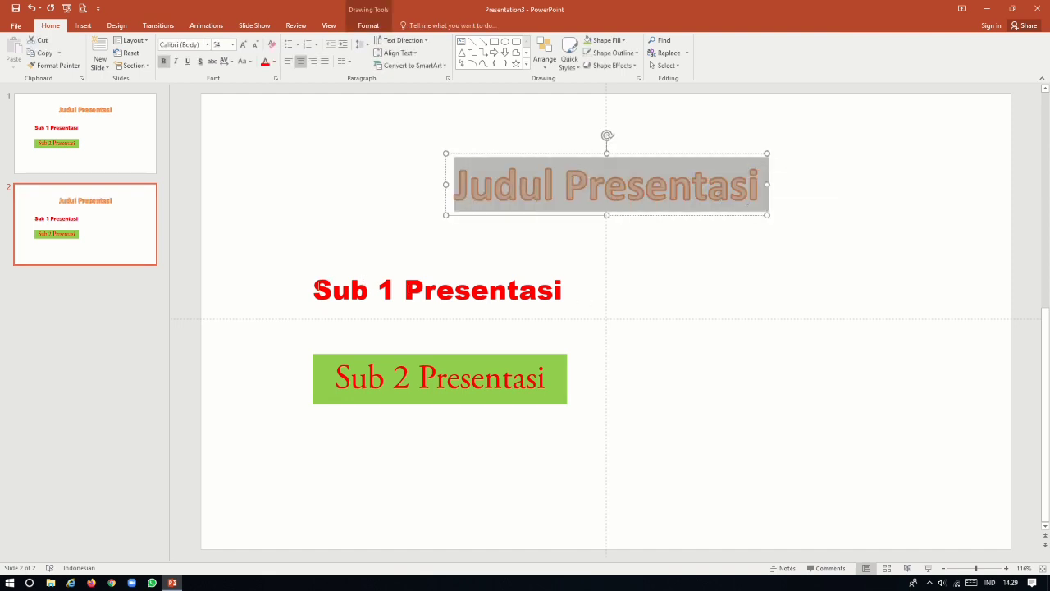
{"action": "left_click_drag", "start_coordinate": [314, 290], "coordinate": [566, 292]}
{"action": "right_click", "coordinate": [513, 291]}
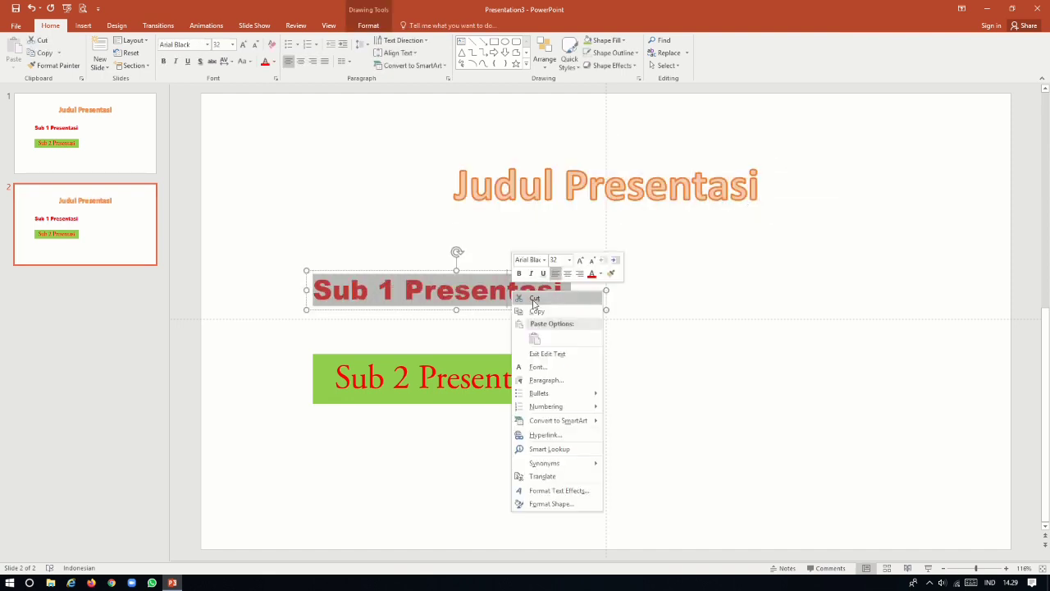
{"action": "left_click", "coordinate": [534, 298]}
{"action": "left_click_drag", "start_coordinate": [454, 185], "coordinate": [763, 185]}
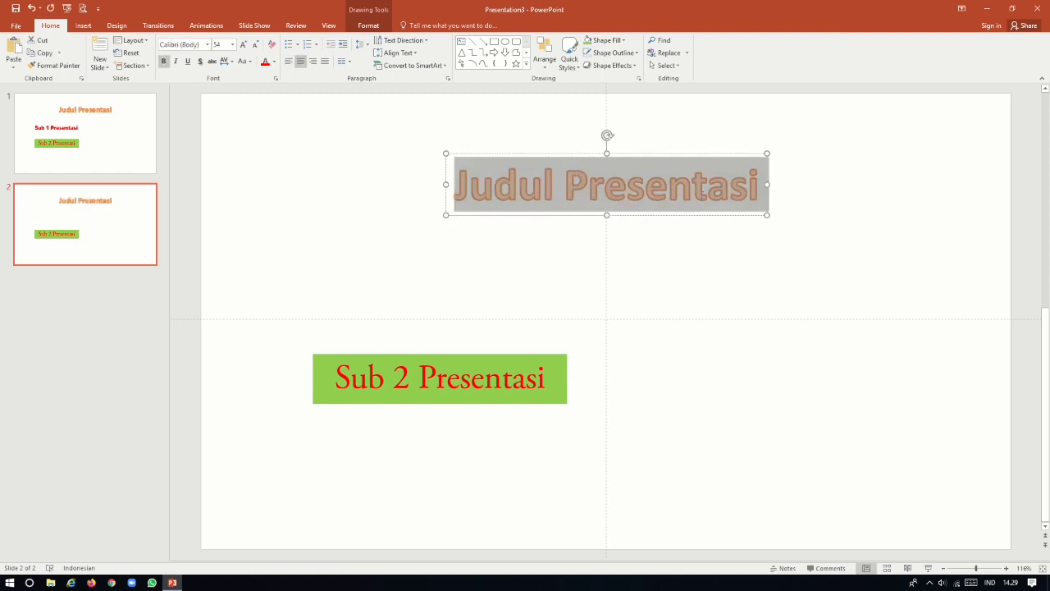
{"action": "right_click", "coordinate": [648, 197]}
{"action": "left_click", "coordinate": [665, 239]}
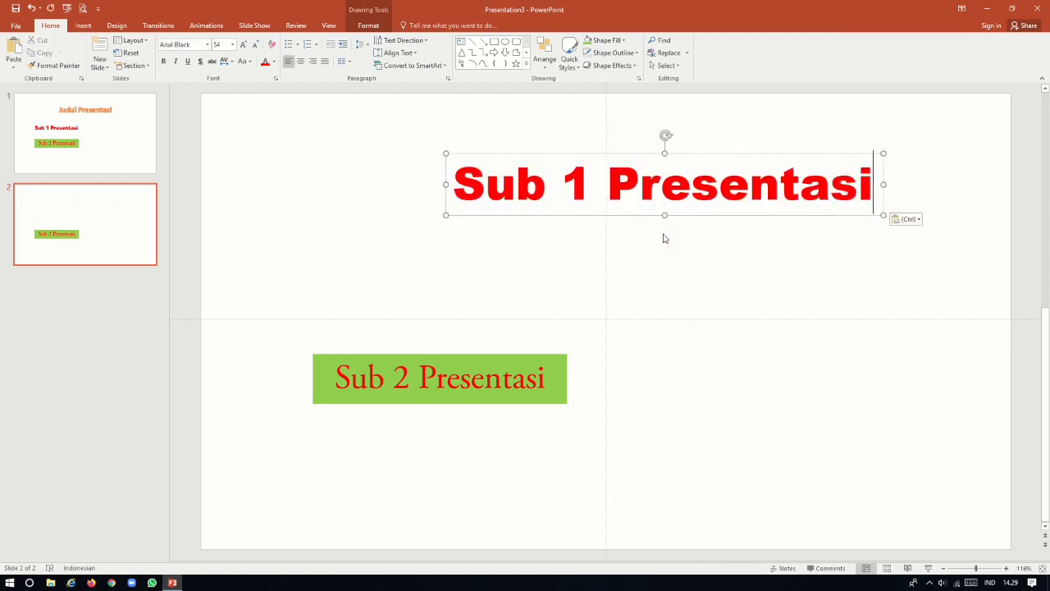
Step: Clear the empty text box and delete the green Sub 2 Presentasi rectangle
{"action": "left_click", "coordinate": [439, 374]}
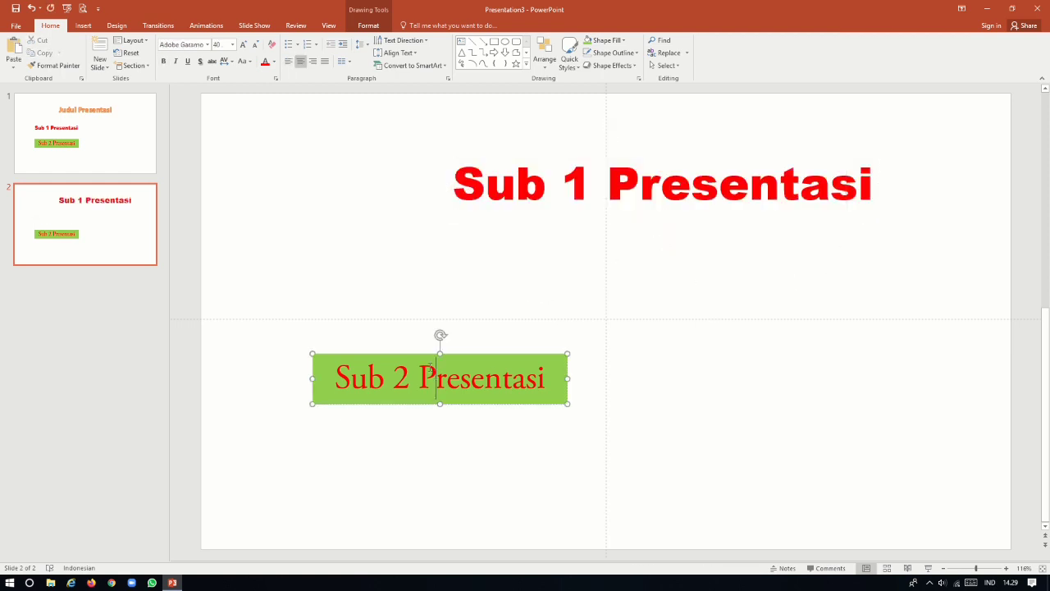
{"action": "left_click", "coordinate": [436, 295]}
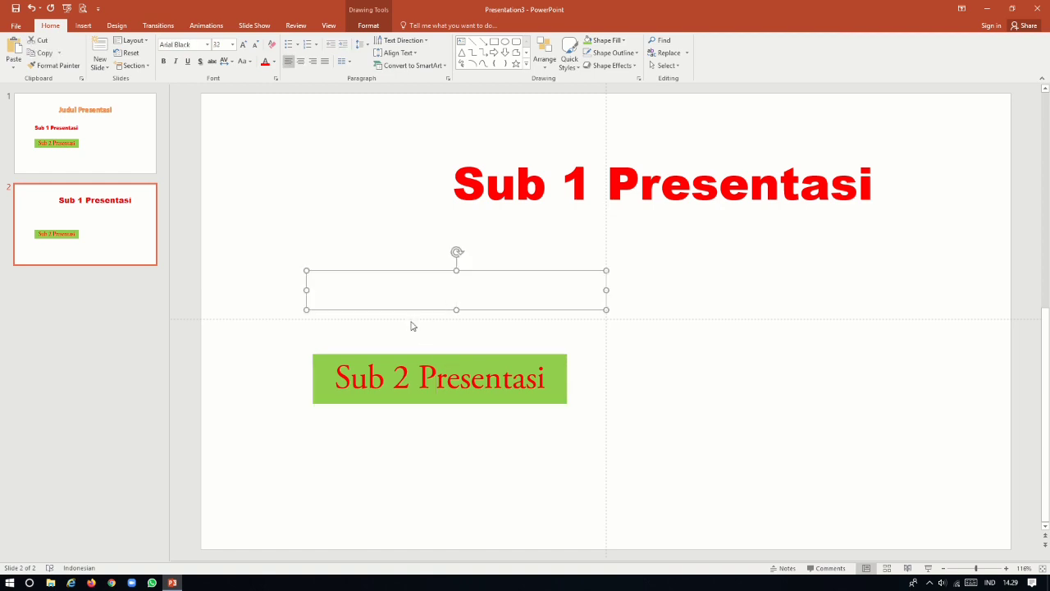
{"action": "left_click", "coordinate": [412, 326]}
{"action": "left_click", "coordinate": [402, 356]}
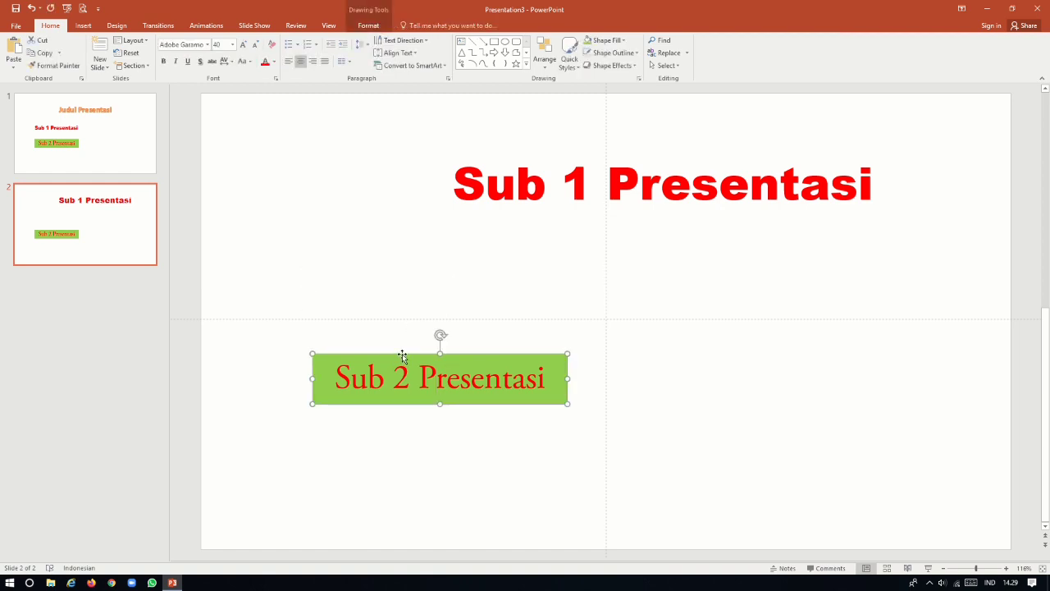
{"action": "key", "text": "Delete"}
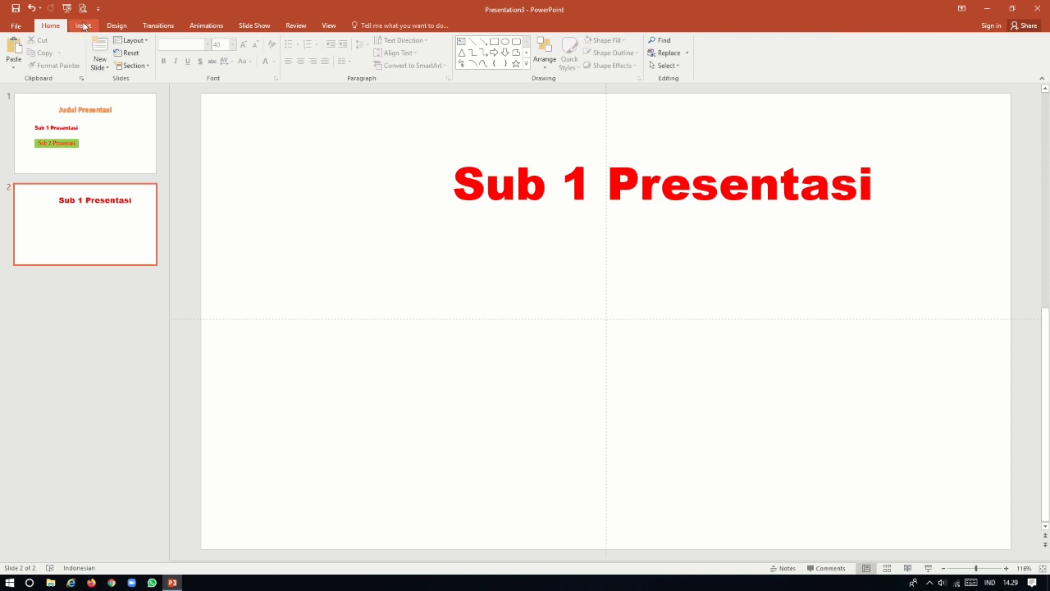
Step: Insert an Alternating Hexagons SmartArt, shrink it, and nudge it right below the heading
{"action": "left_click", "coordinate": [84, 26]}
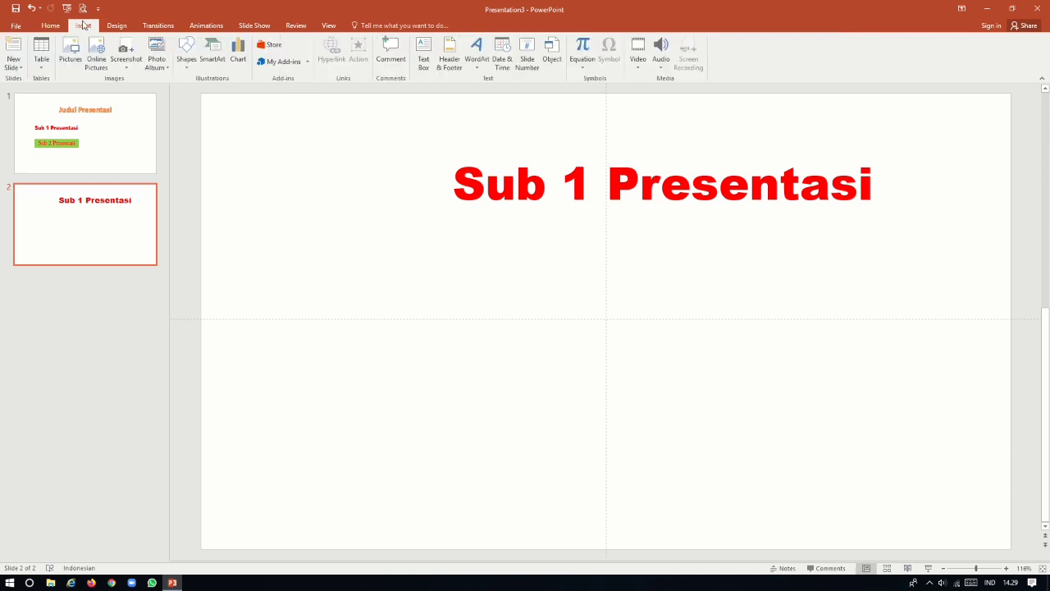
{"action": "left_click", "coordinate": [212, 56]}
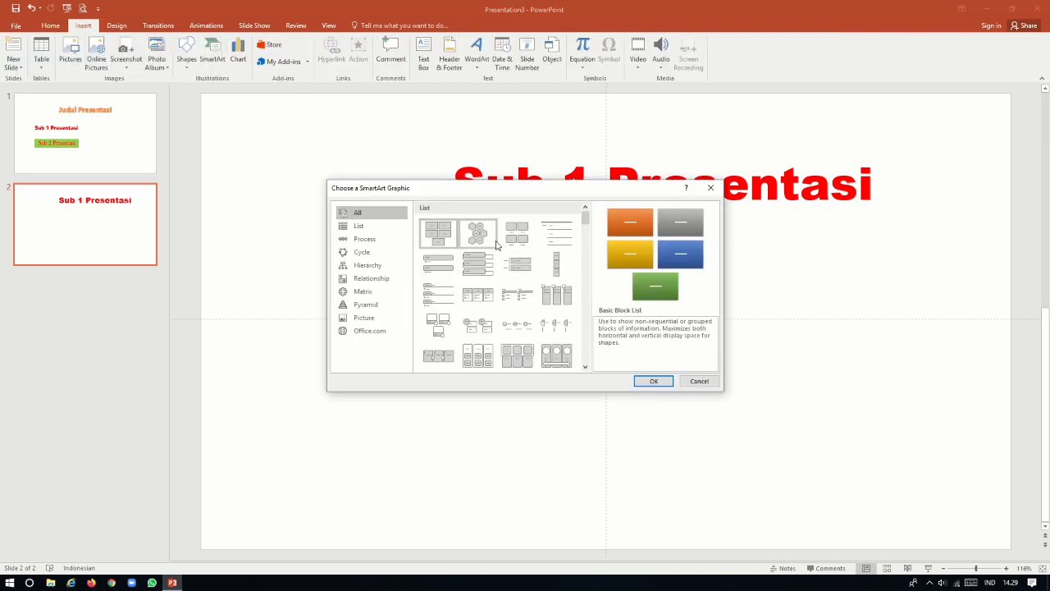
{"action": "left_click", "coordinate": [480, 236]}
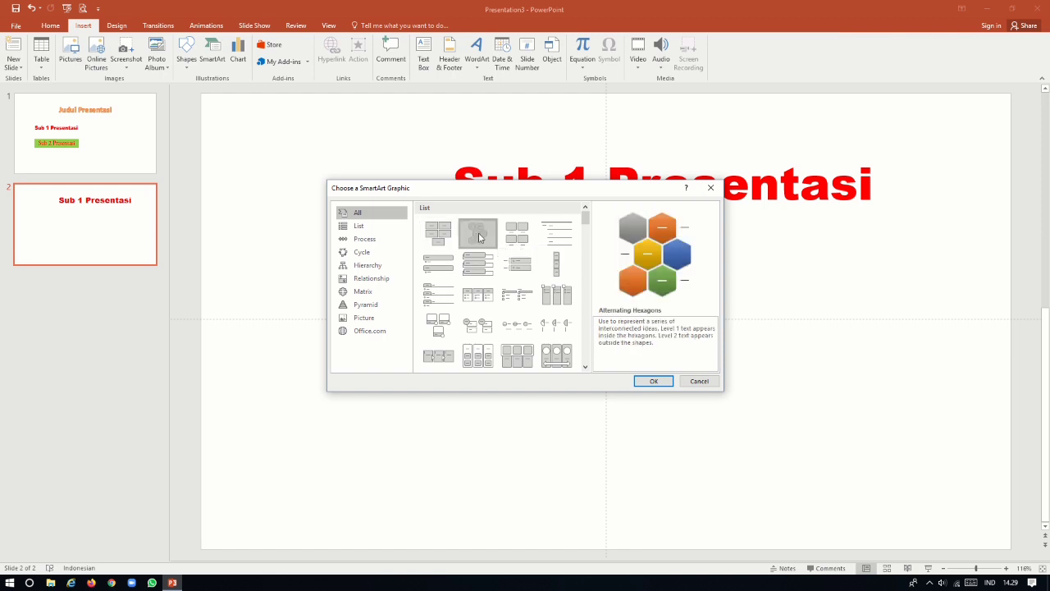
{"action": "left_click", "coordinate": [644, 380]}
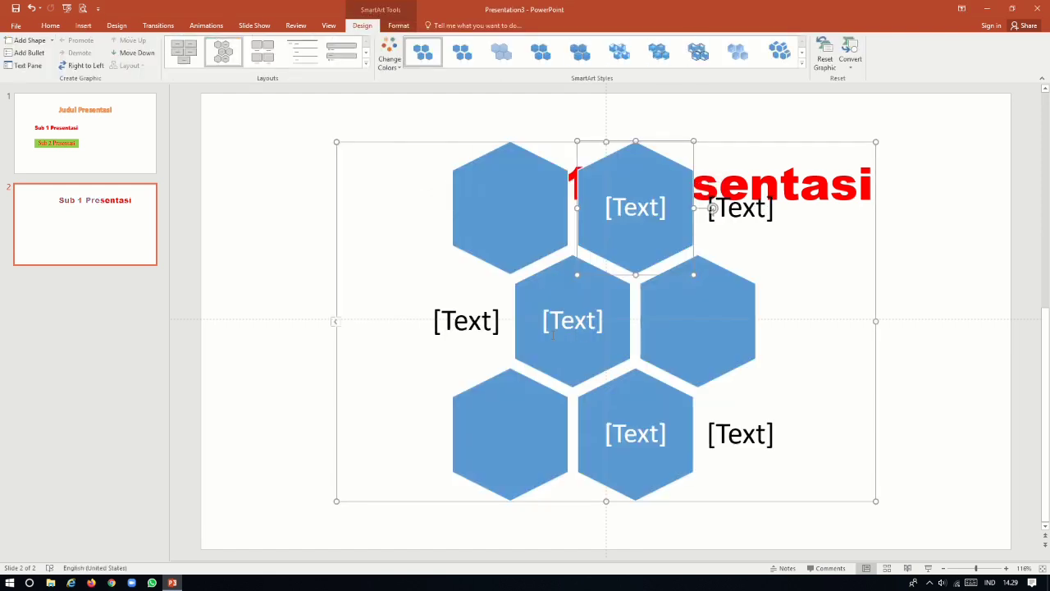
{"action": "left_click_drag", "start_coordinate": [876, 143], "coordinate": [693, 259]}
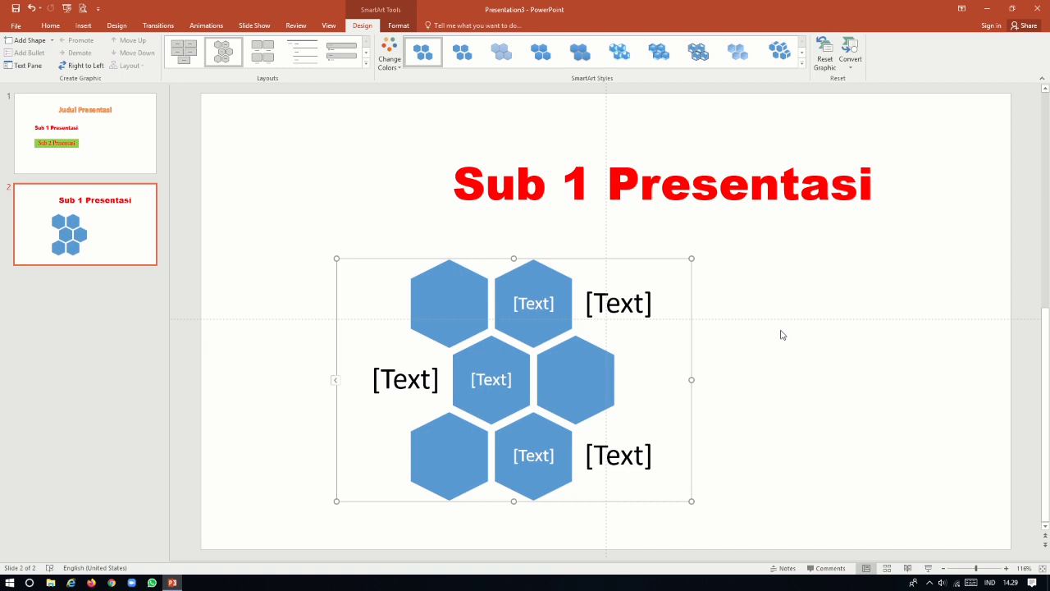
{"action": "key", "text": "Right"}
{"action": "key", "text": "Right"}
{"action": "key", "text": "Right"}
{"action": "key", "text": "Right"}
{"action": "key", "text": "Right"}
{"action": "key", "text": "Right"}
{"action": "key", "text": "Right"}
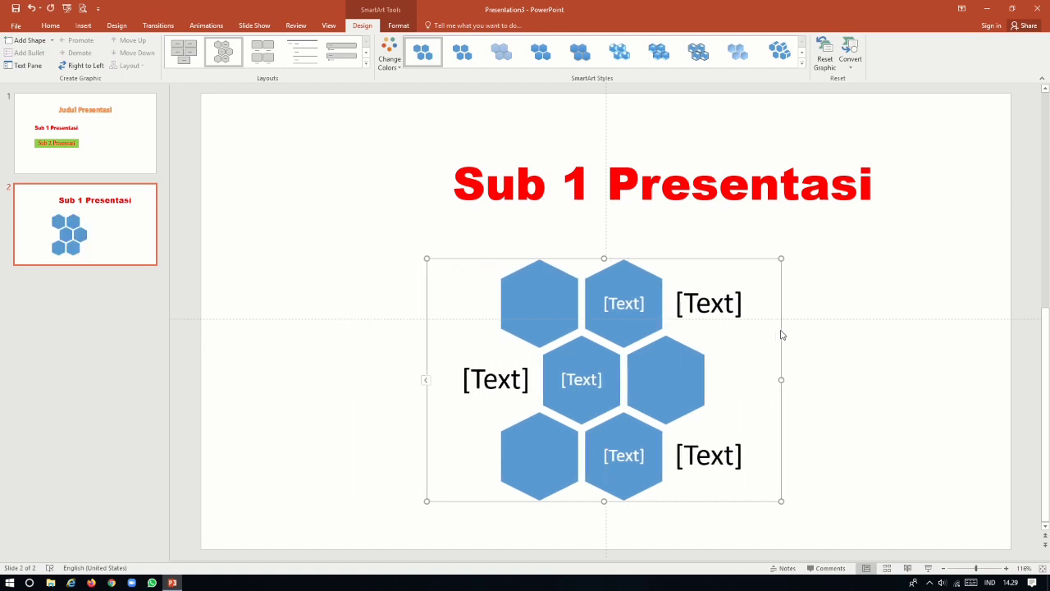
{"action": "key", "text": "Right"}
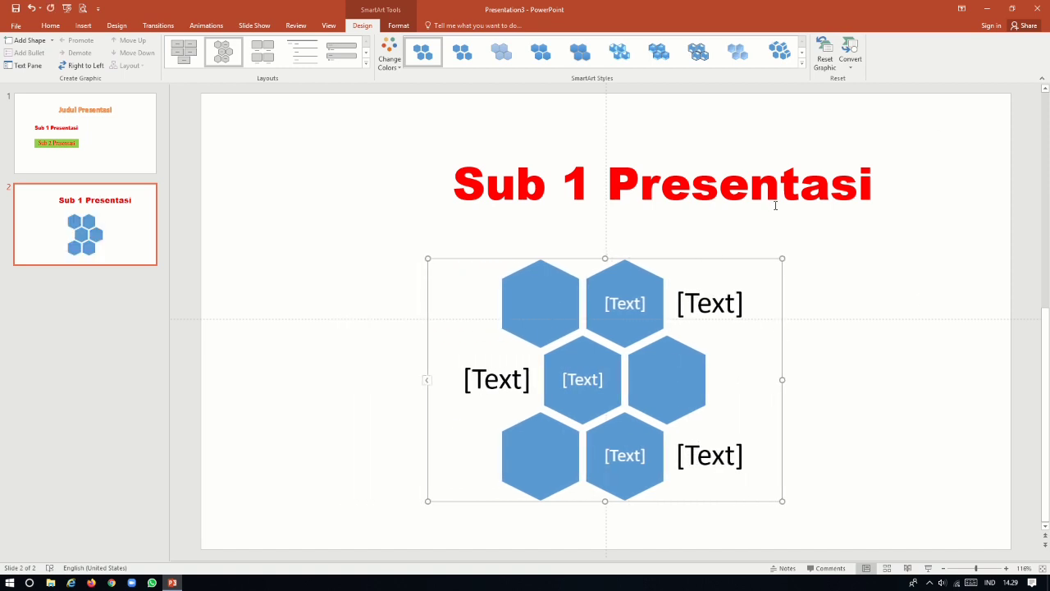
Step: Centre the red 'Sub 1 Presentasi' heading horizontally on slide 2 with Align Center
{"action": "left_click", "coordinate": [772, 185]}
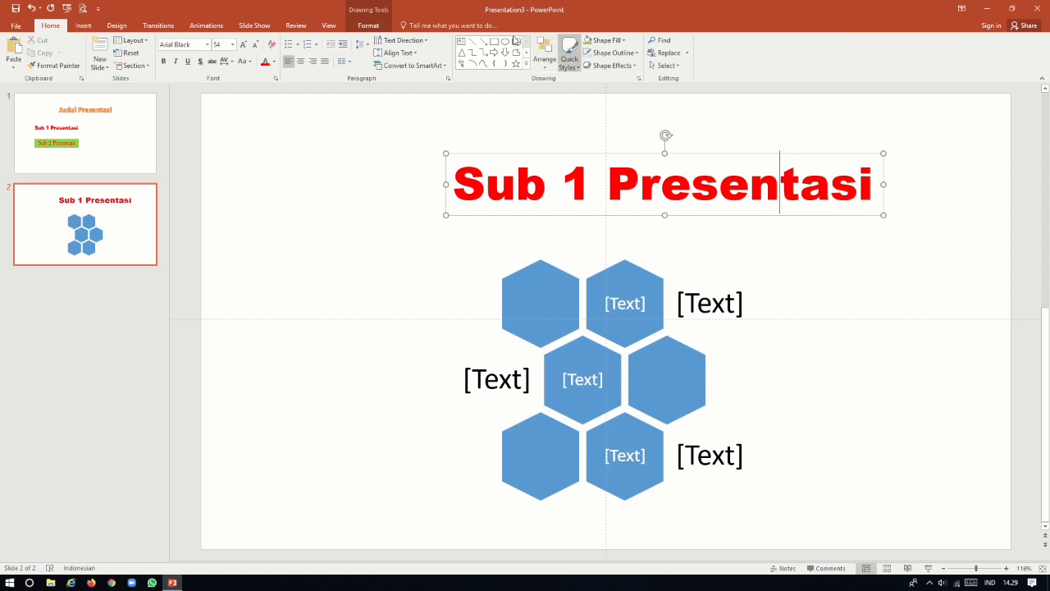
{"action": "left_click", "coordinate": [371, 28]}
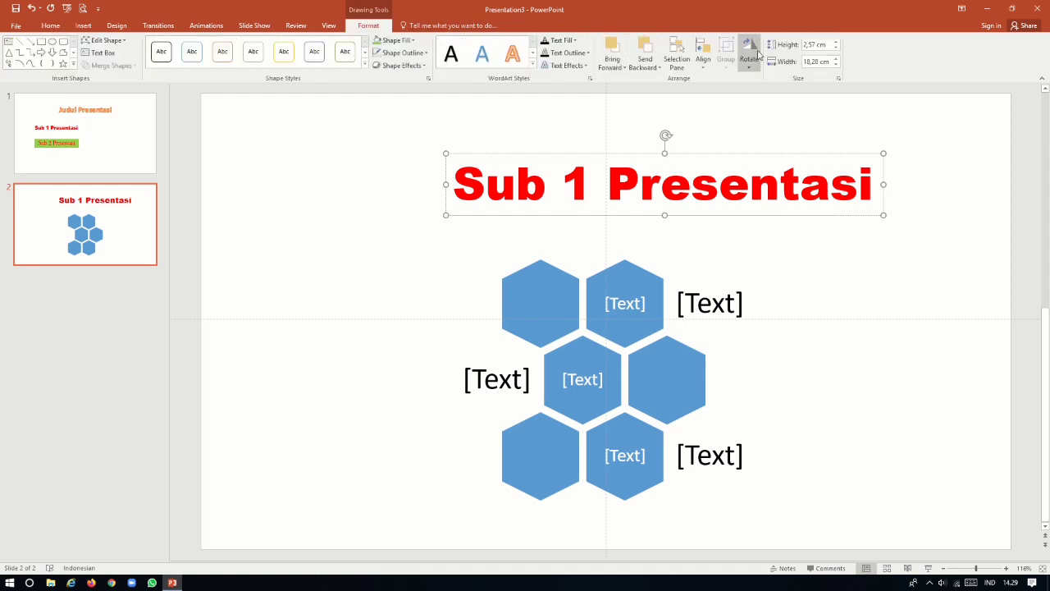
{"action": "left_click", "coordinate": [702, 63]}
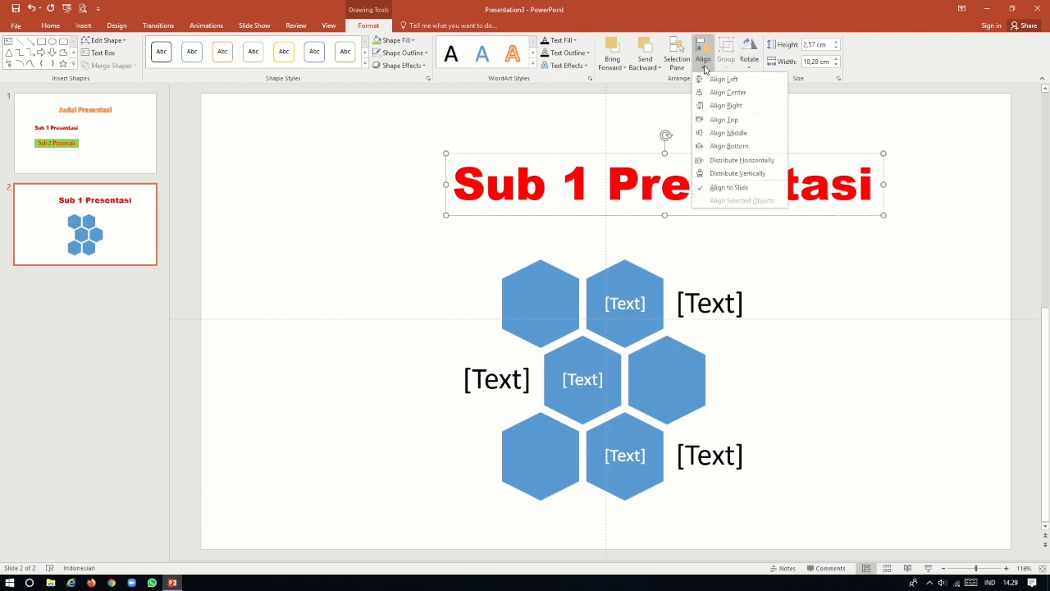
{"action": "left_click", "coordinate": [715, 93]}
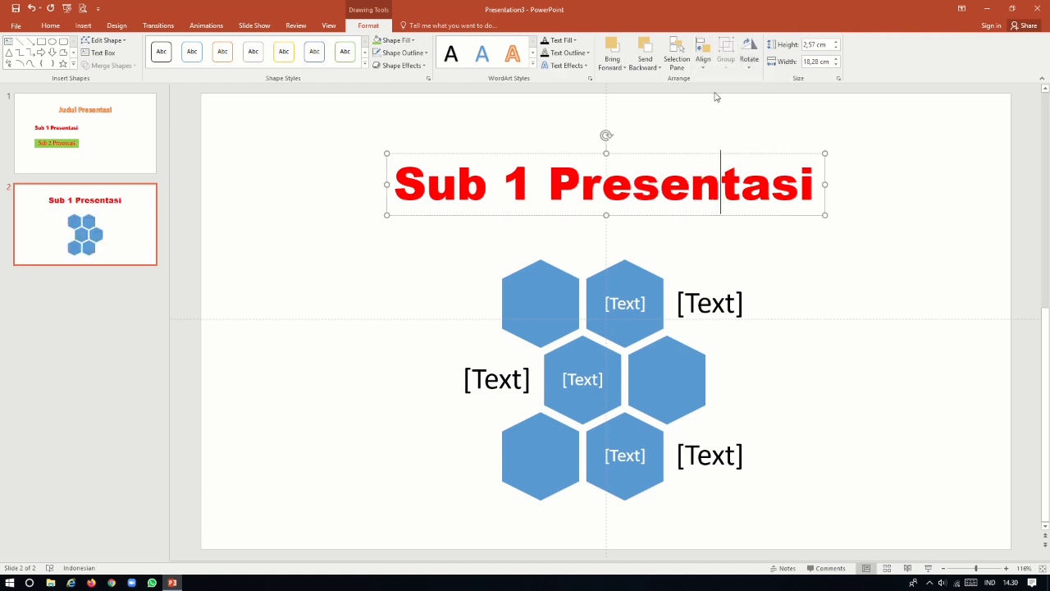
{"action": "left_click", "coordinate": [920, 287]}
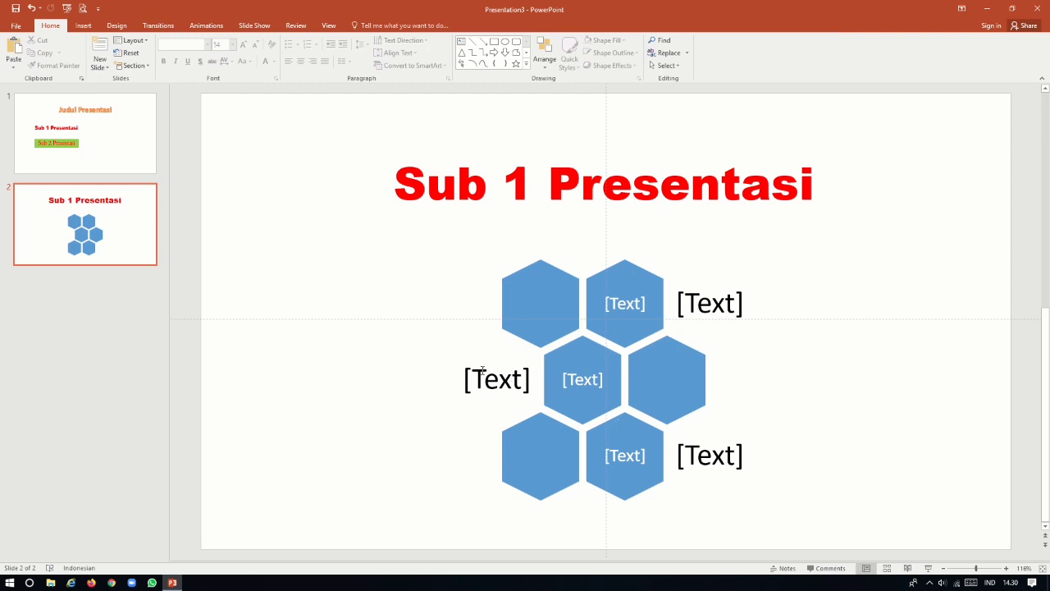
Step: Open the Format Background pane for slide 1 from its thumbnail menu
{"action": "right_click", "coordinate": [113, 138]}
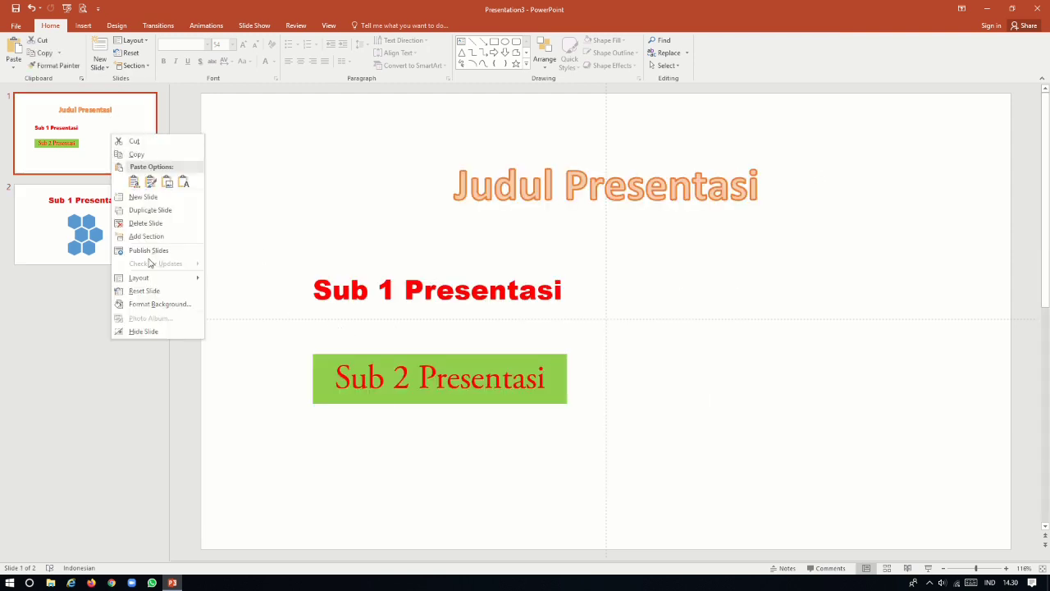
{"action": "left_click", "coordinate": [145, 305]}
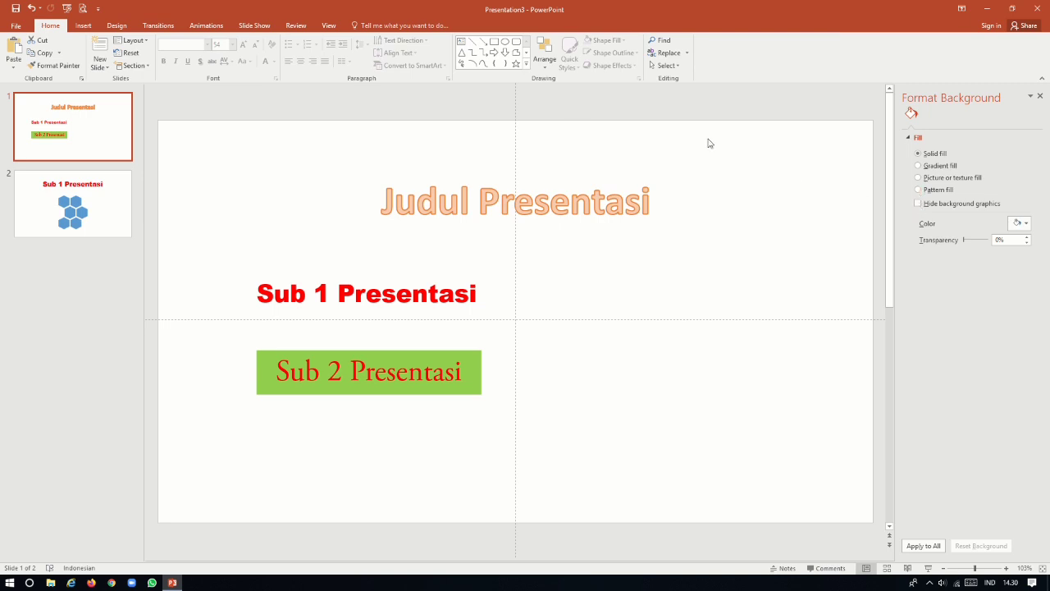
{"action": "left_click", "coordinate": [84, 26]}
Step: Apply the dark teal Design theme to both slides, turning slide 2's hexagons red
{"action": "left_click", "coordinate": [119, 25]}
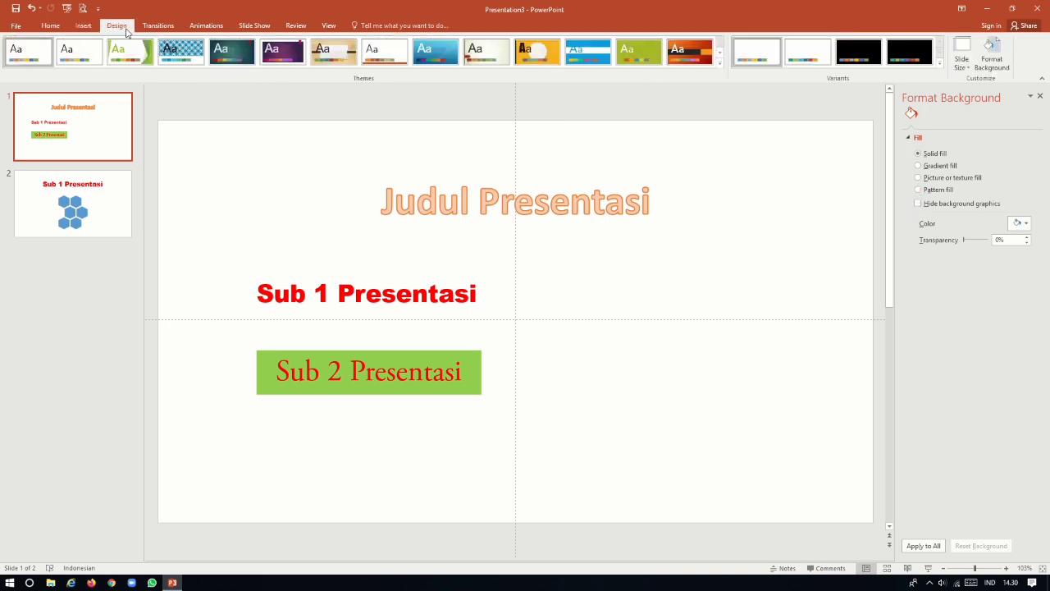
{"action": "left_click", "coordinate": [238, 56]}
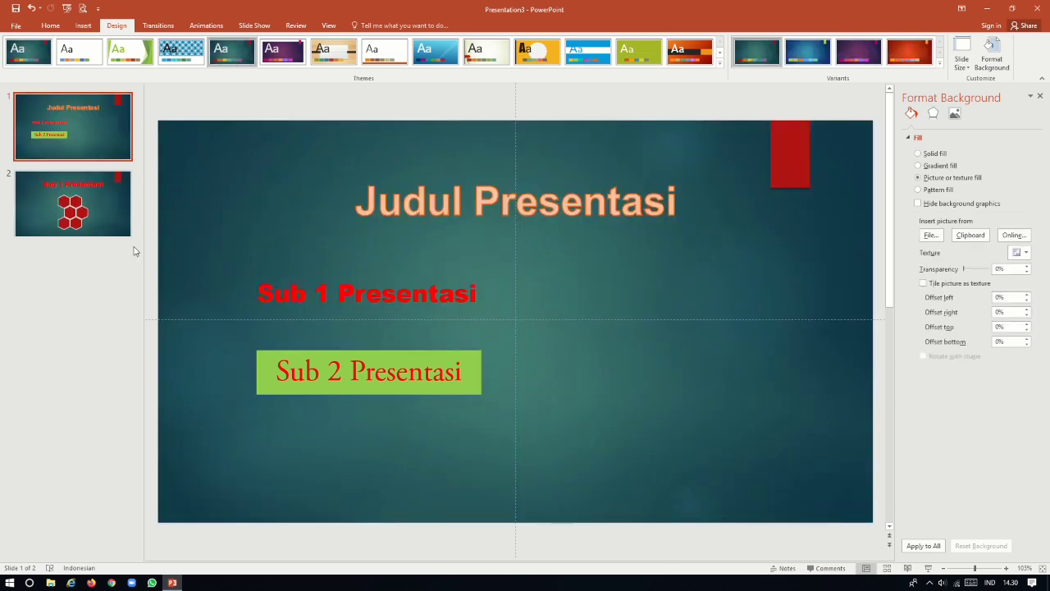
{"action": "right_click", "coordinate": [112, 205]}
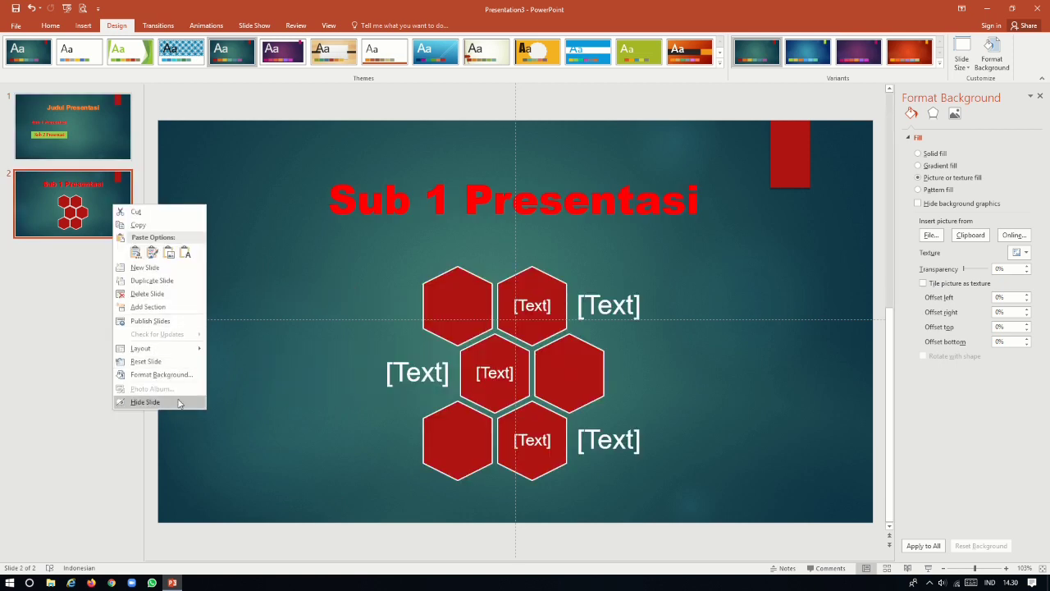
{"action": "left_click", "coordinate": [67, 333]}
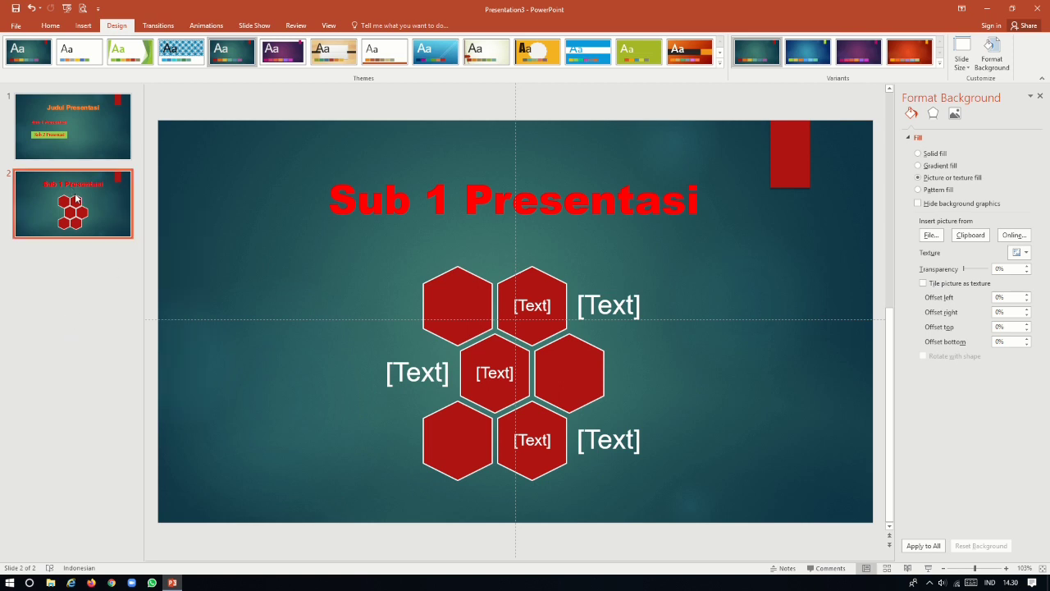
Step: Try Dissolve, Glitter and Airplane, then give slide 2 the Origami transition lasting 03,25
{"action": "left_click", "coordinate": [162, 28]}
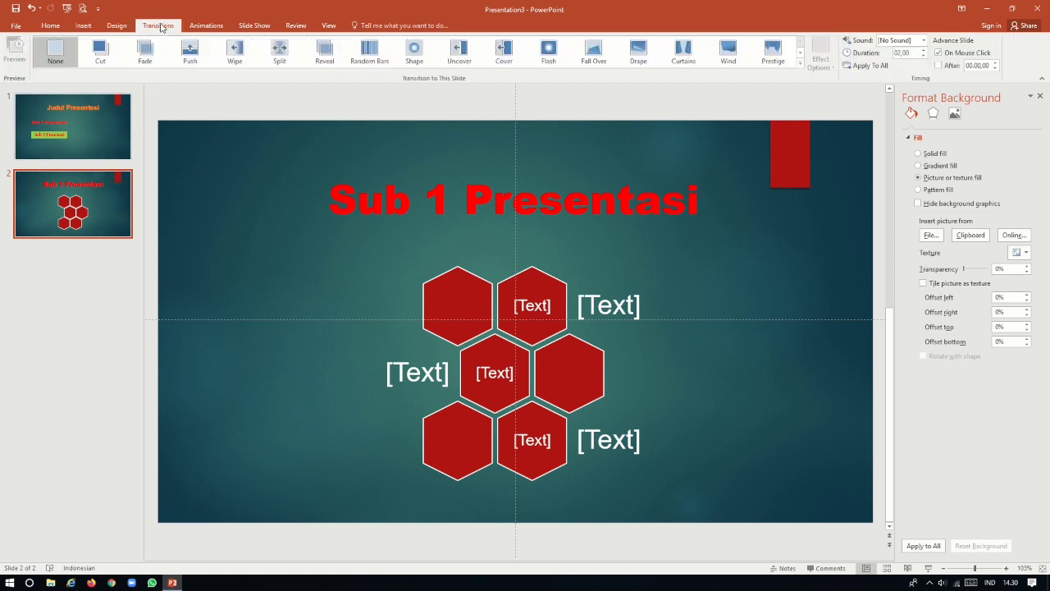
{"action": "left_click", "coordinate": [801, 52]}
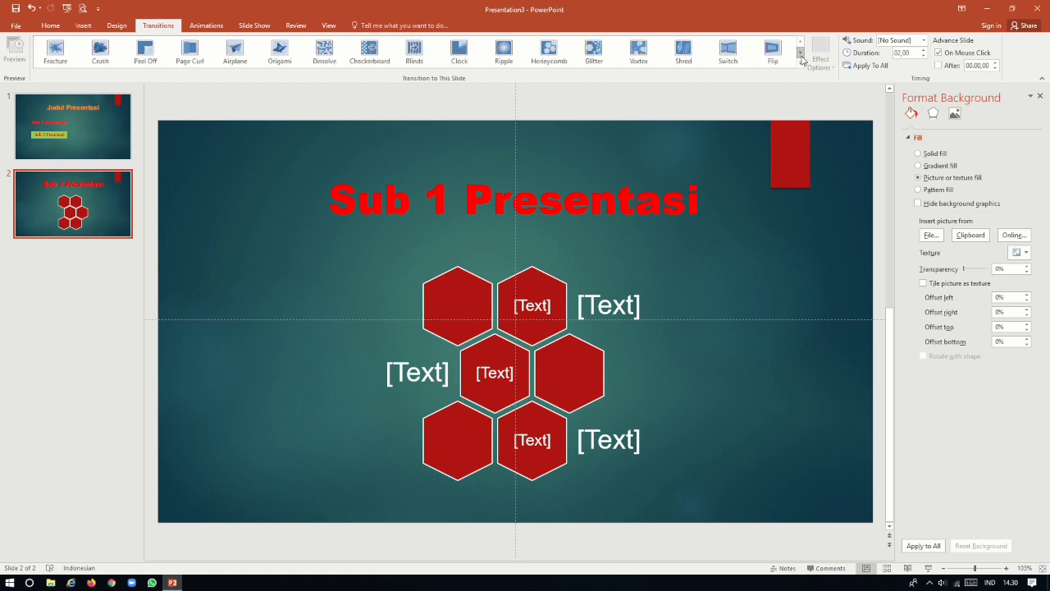
{"action": "left_click", "coordinate": [325, 51]}
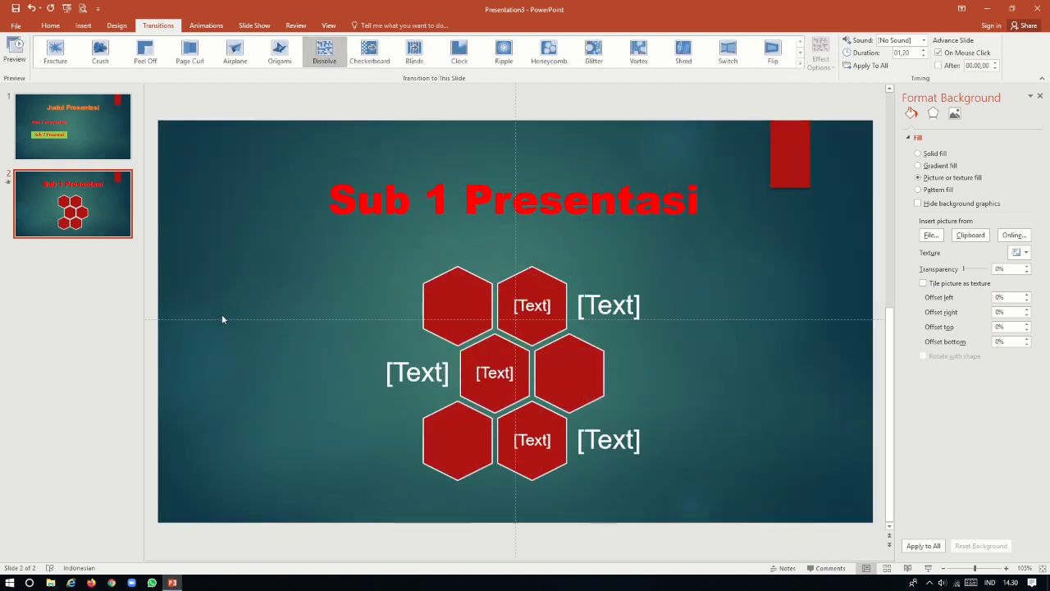
{"action": "left_click", "coordinate": [594, 50]}
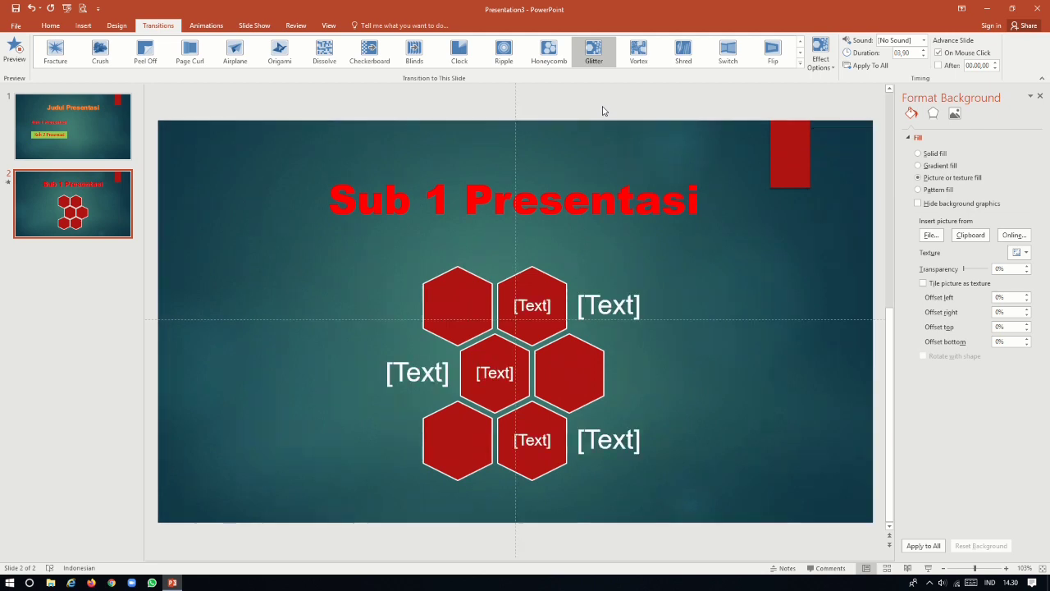
{"action": "left_click", "coordinate": [800, 51]}
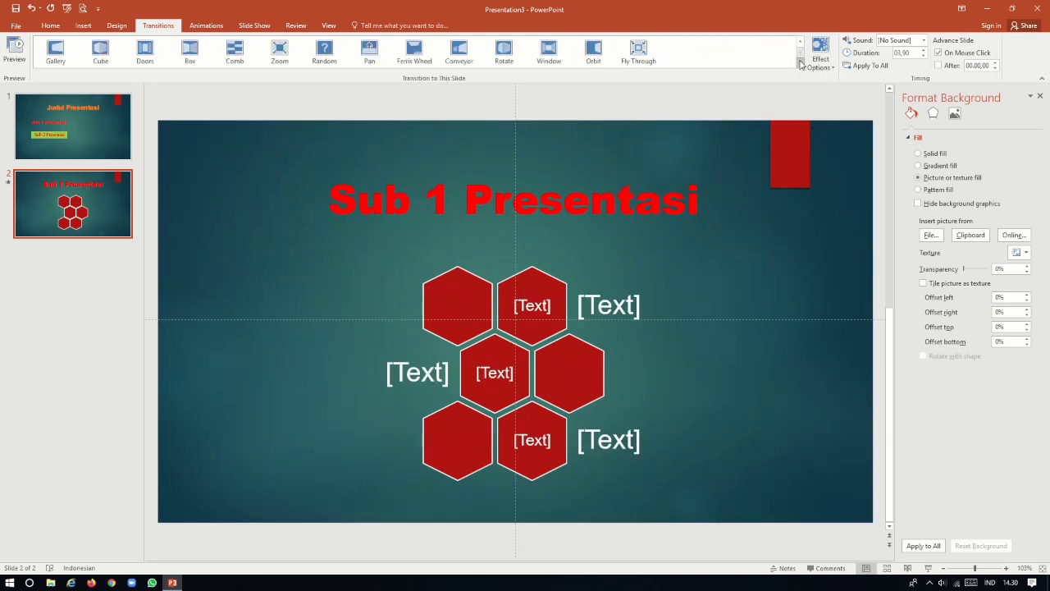
{"action": "left_click", "coordinate": [801, 43]}
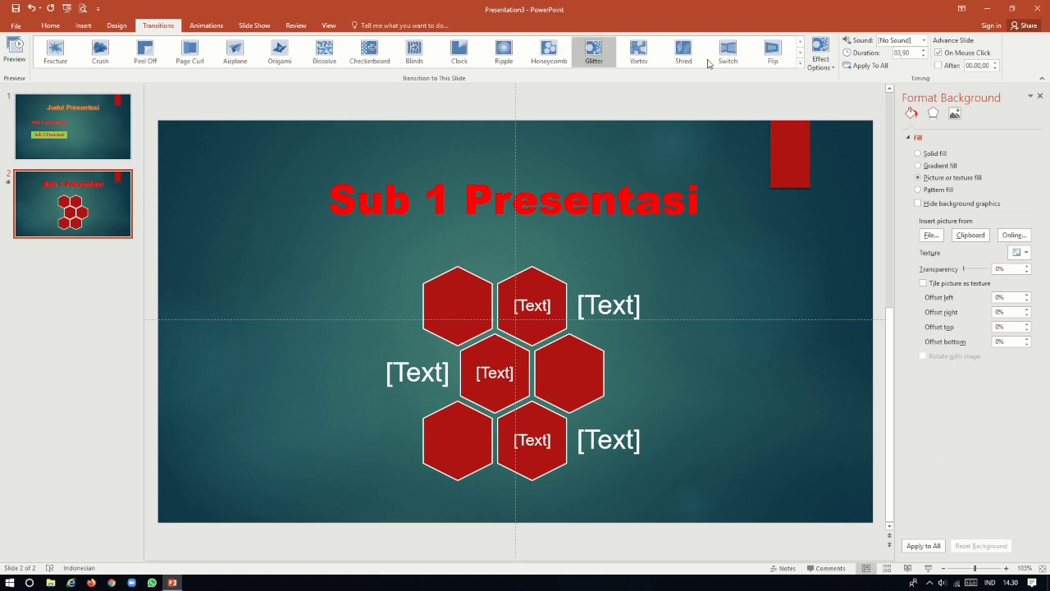
{"action": "left_click", "coordinate": [235, 51]}
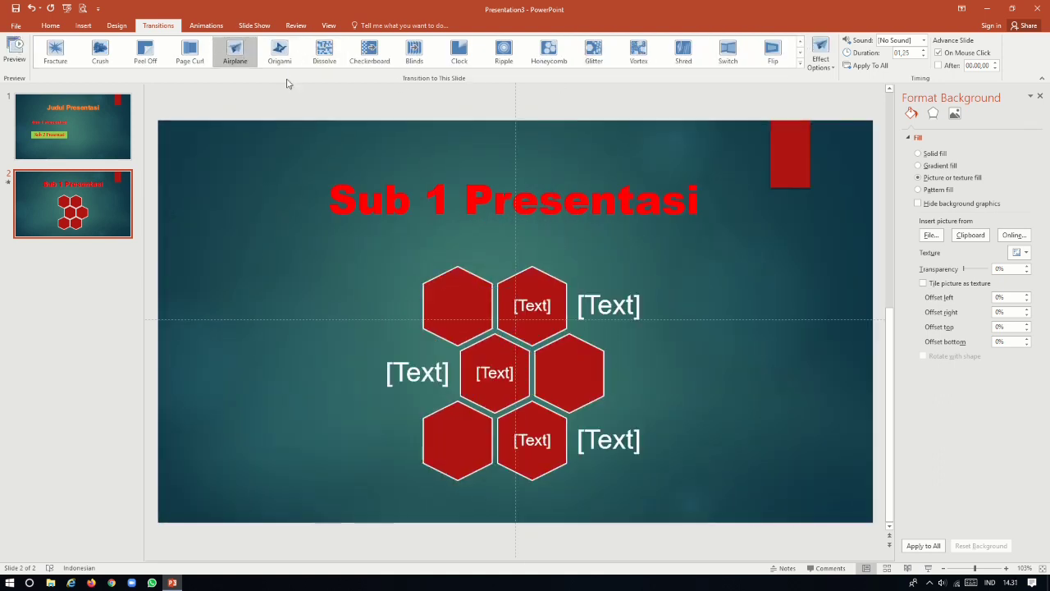
{"action": "left_click", "coordinate": [280, 52]}
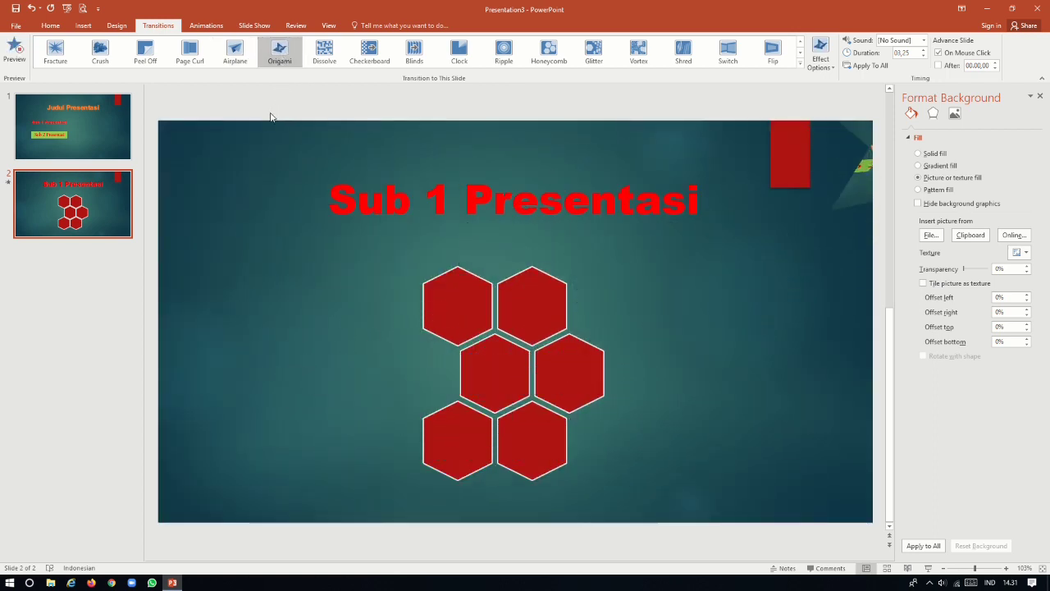
Step: Hide slide 1's background graphics and switch its background to a gradient fill
{"action": "right_click", "coordinate": [88, 144]}
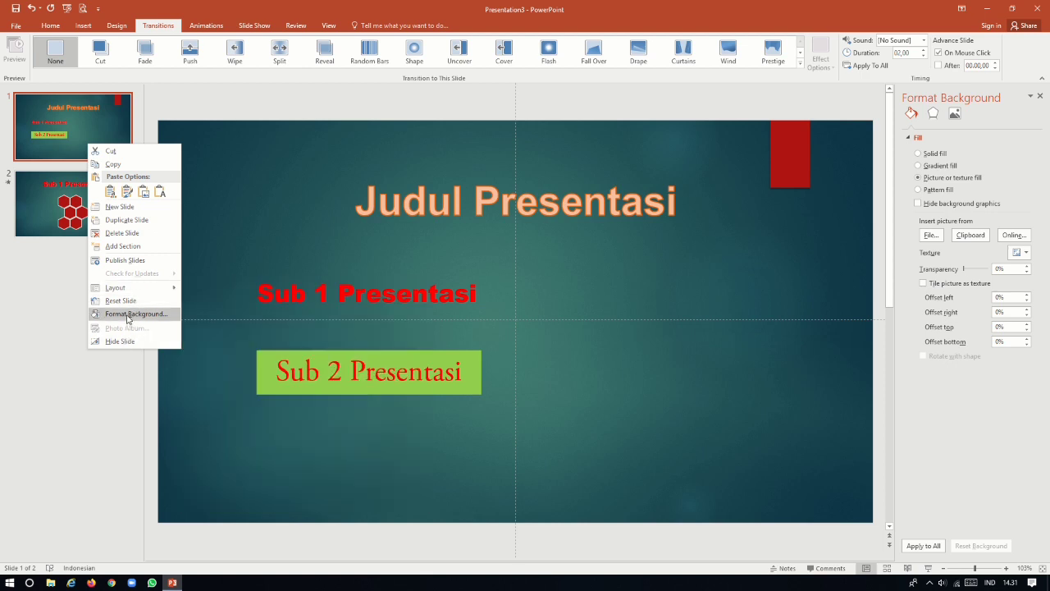
{"action": "left_click", "coordinate": [127, 319]}
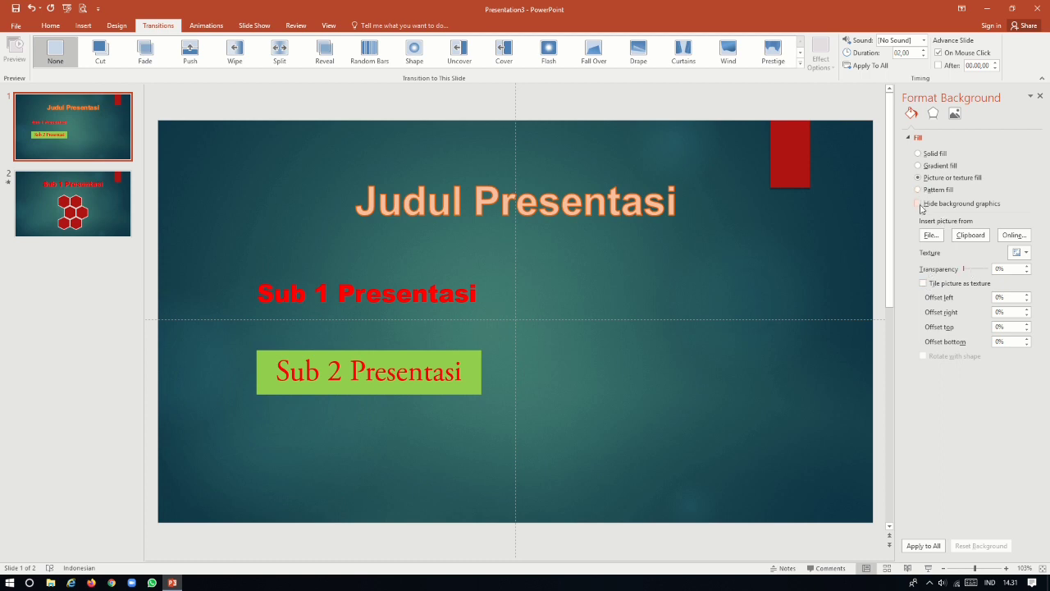
{"action": "left_click", "coordinate": [919, 204]}
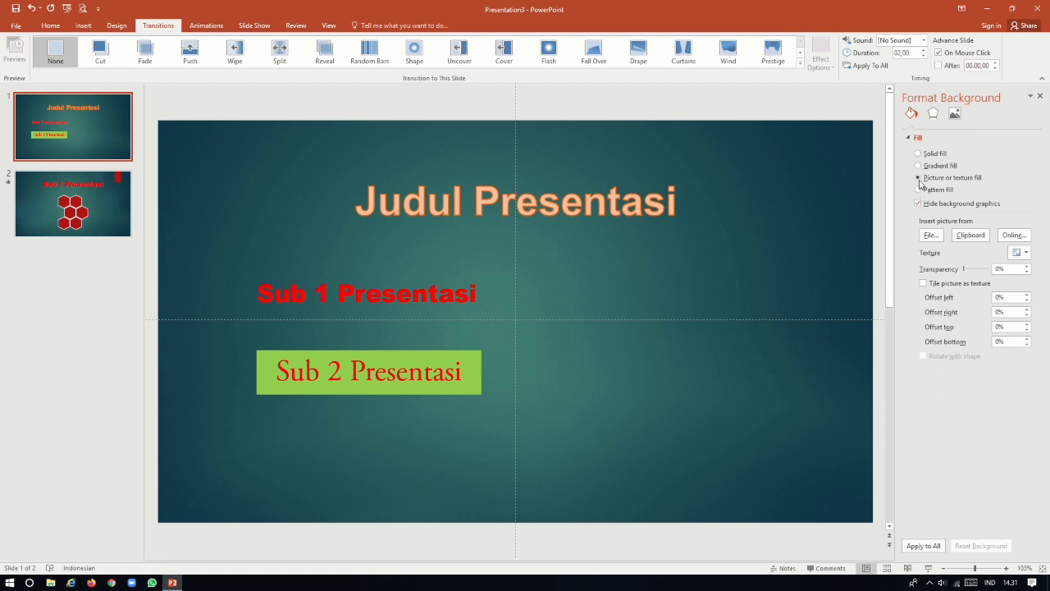
{"action": "left_click", "coordinate": [918, 166]}
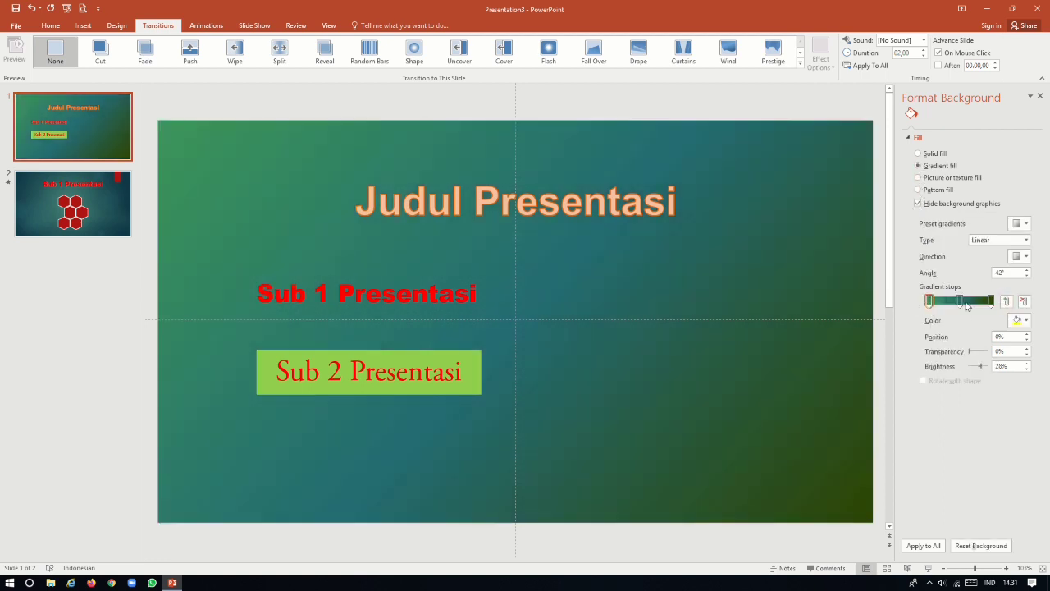
Step: Recolour the three gradient stops light pink, light gold and light lavender
{"action": "left_click", "coordinate": [1026, 321]}
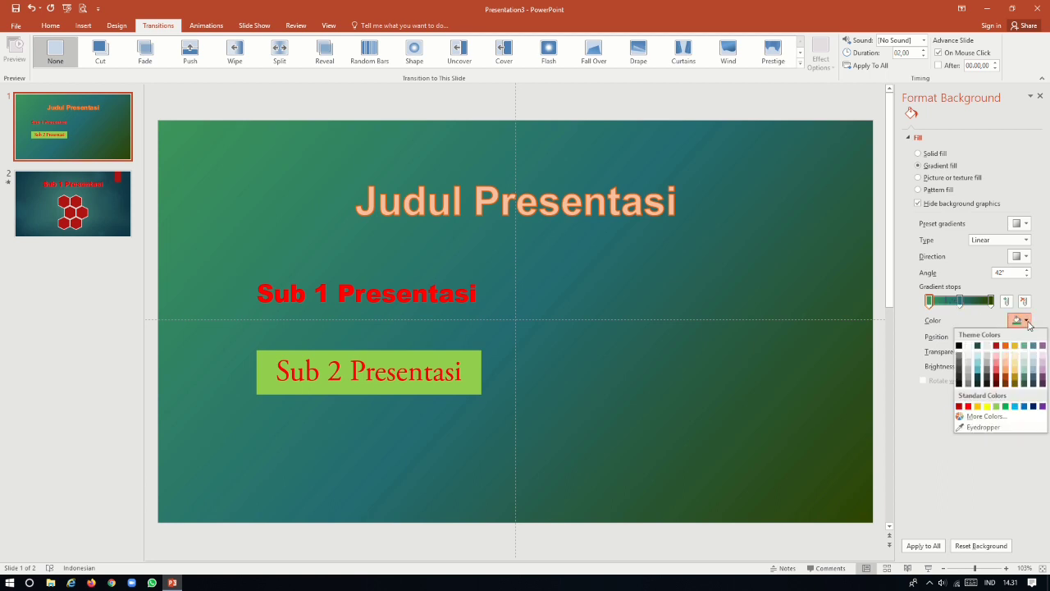
{"action": "left_click", "coordinate": [998, 368]}
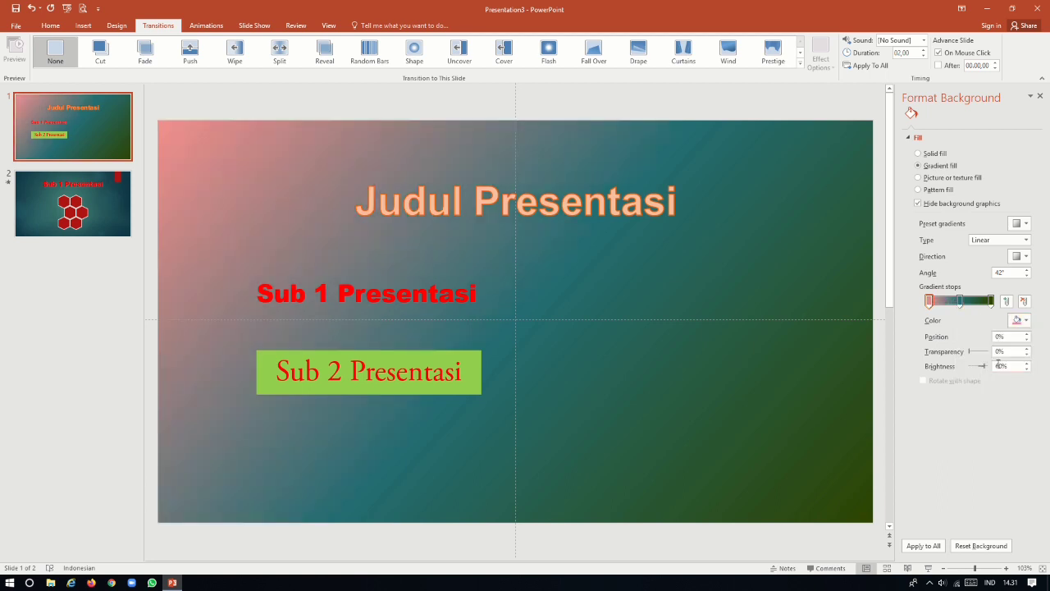
{"action": "left_click", "coordinate": [960, 301]}
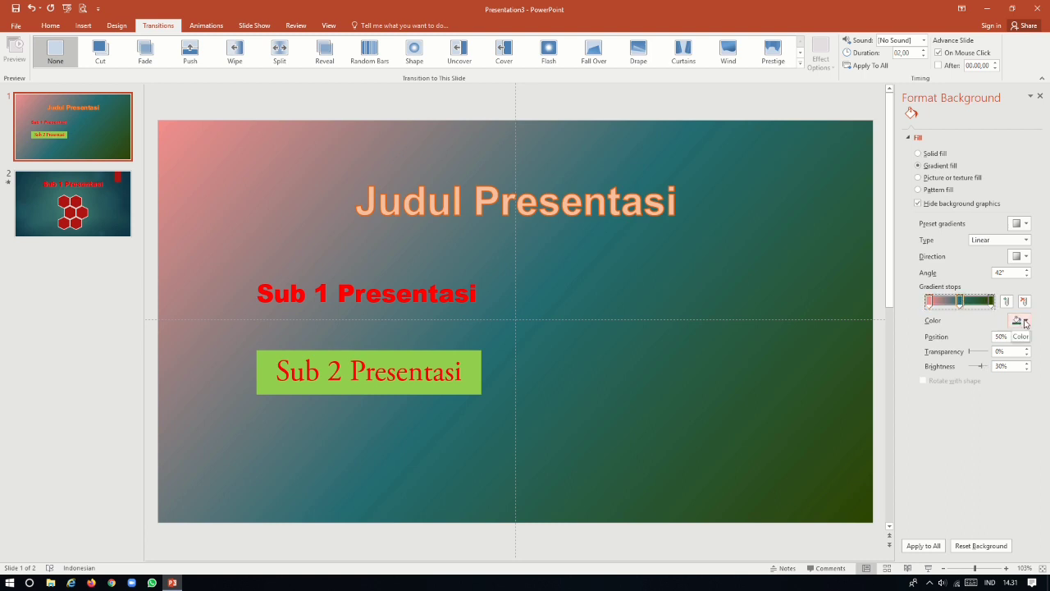
{"action": "left_click", "coordinate": [1022, 321]}
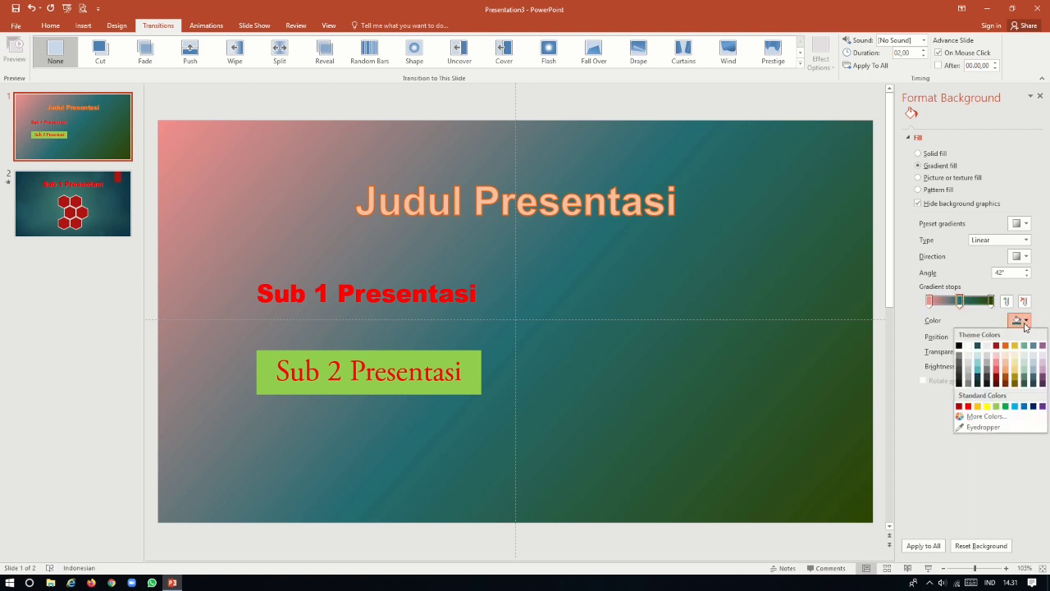
{"action": "left_click", "coordinate": [1016, 371]}
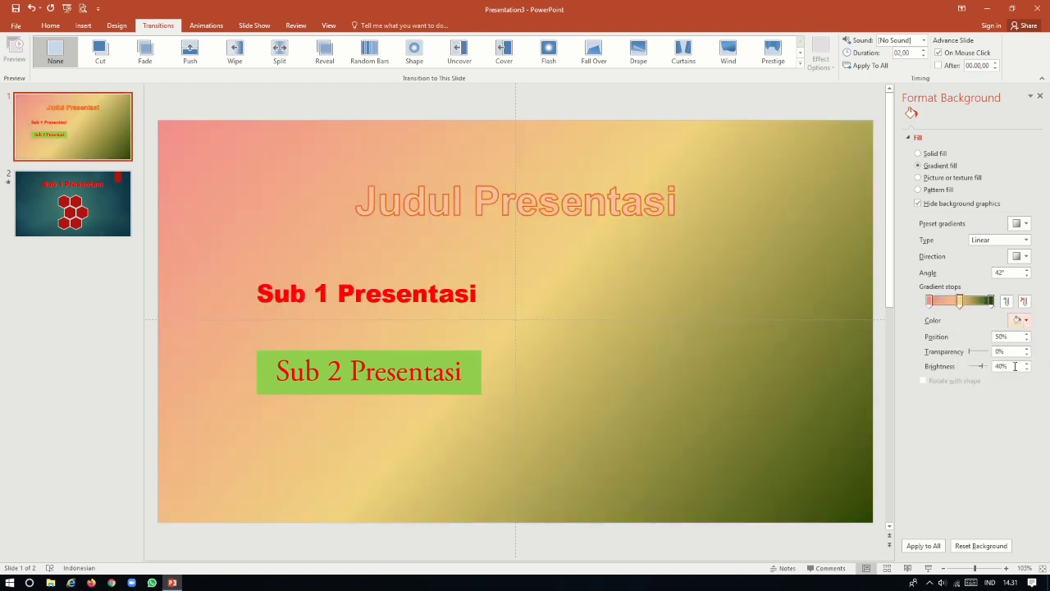
{"action": "left_click", "coordinate": [991, 301]}
{"action": "left_click", "coordinate": [1022, 321]}
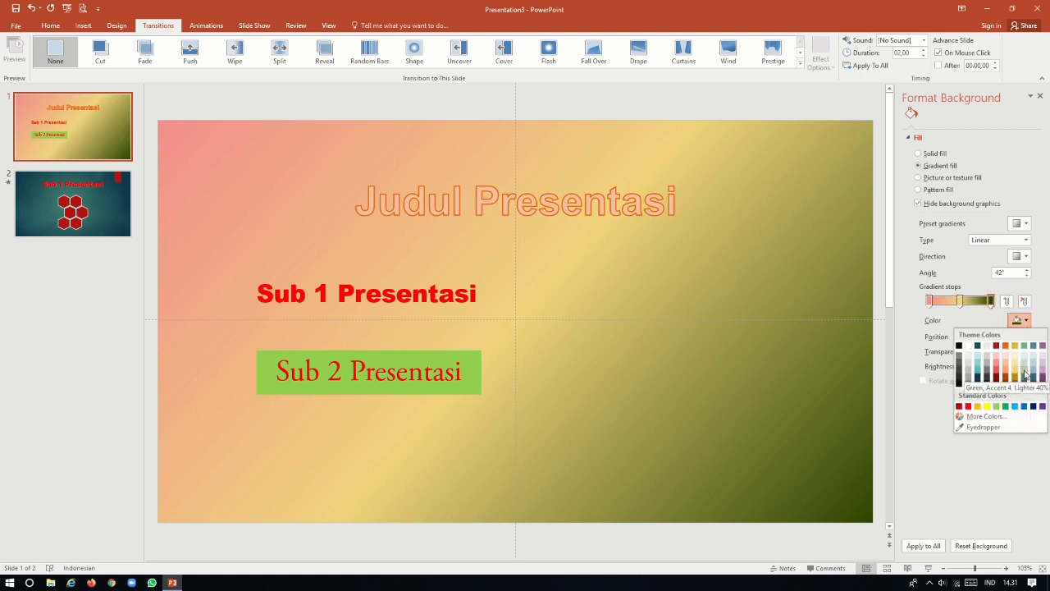
{"action": "left_click", "coordinate": [1042, 359]}
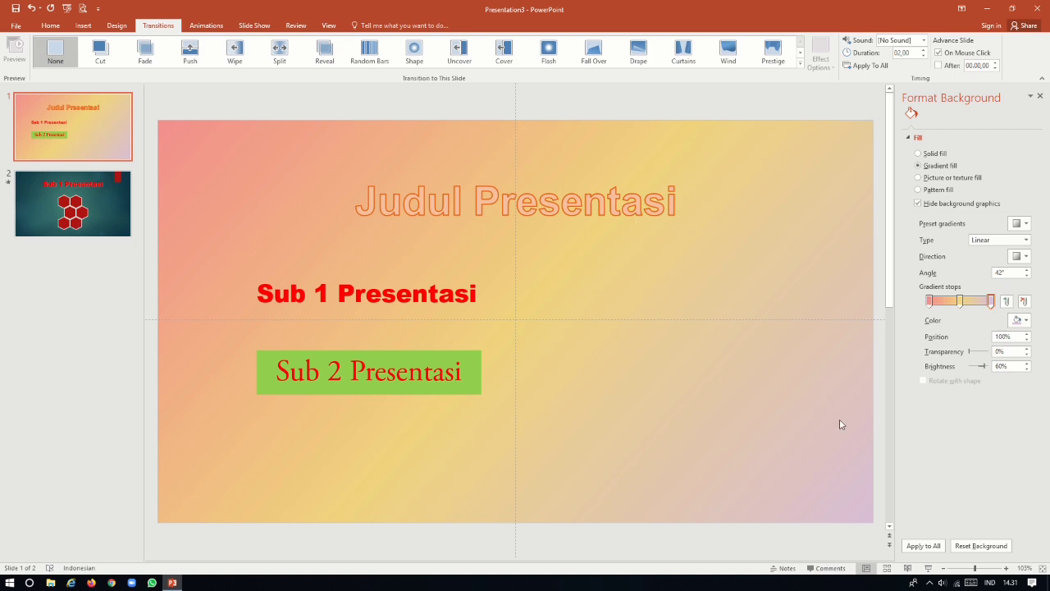
Step: Play the slide show through slides 1 and 2, then exit back to editing
{"action": "left_click", "coordinate": [928, 568]}
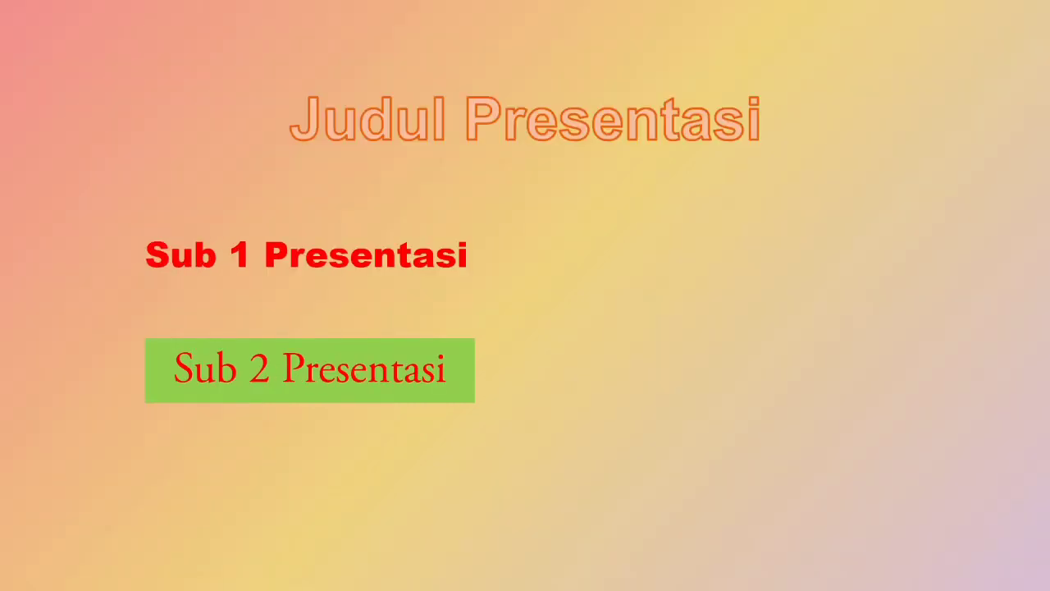
{"action": "left_click", "coordinate": [756, 474]}
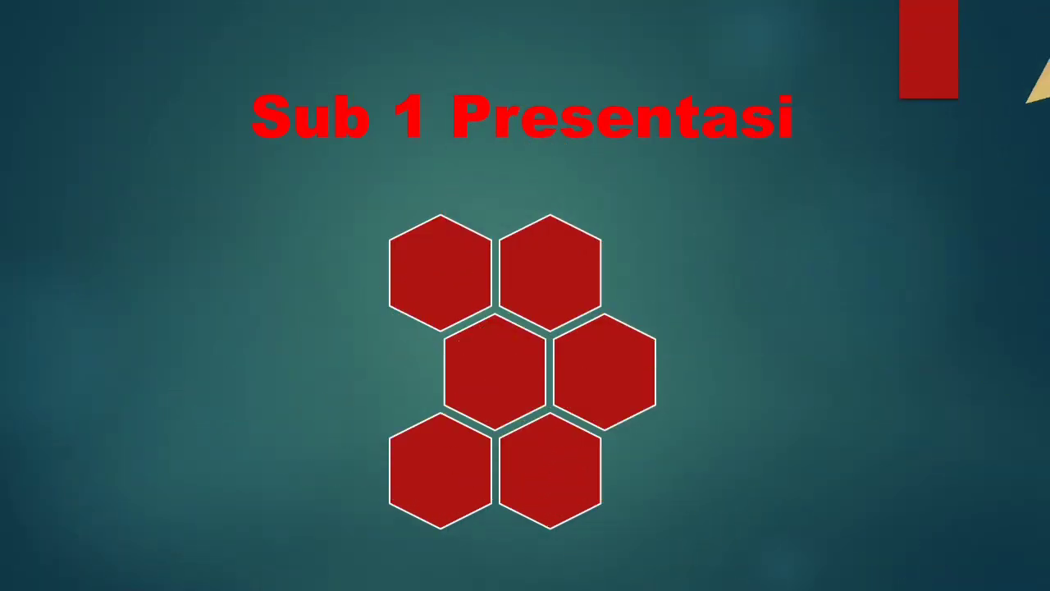
{"action": "key", "text": "Escape"}
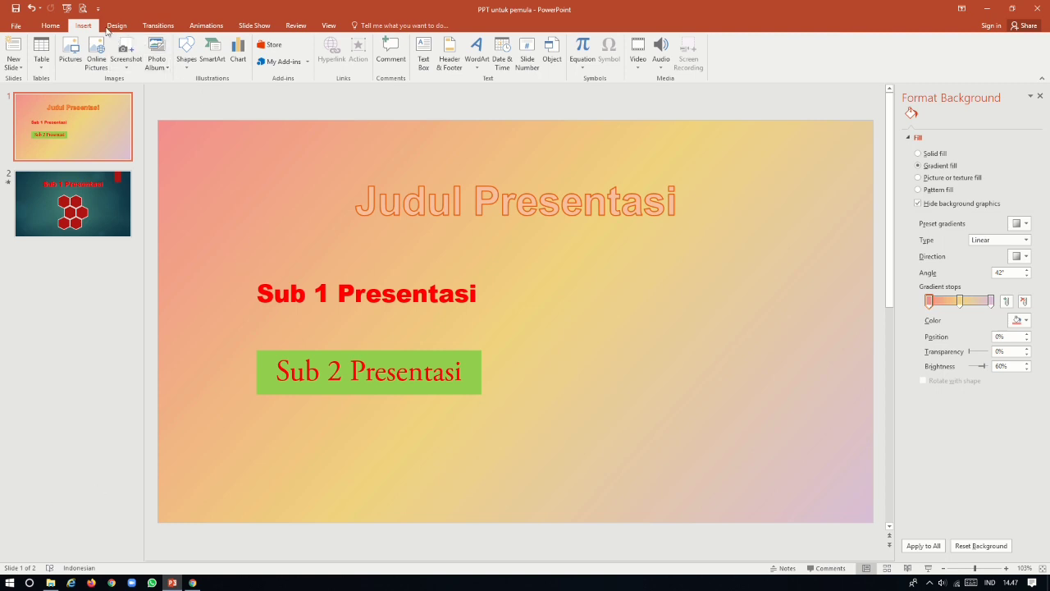
Step: Save the deck as 'PPT pemula' on This PC, removing 'untuk' from the file name
{"action": "left_click", "coordinate": [15, 26]}
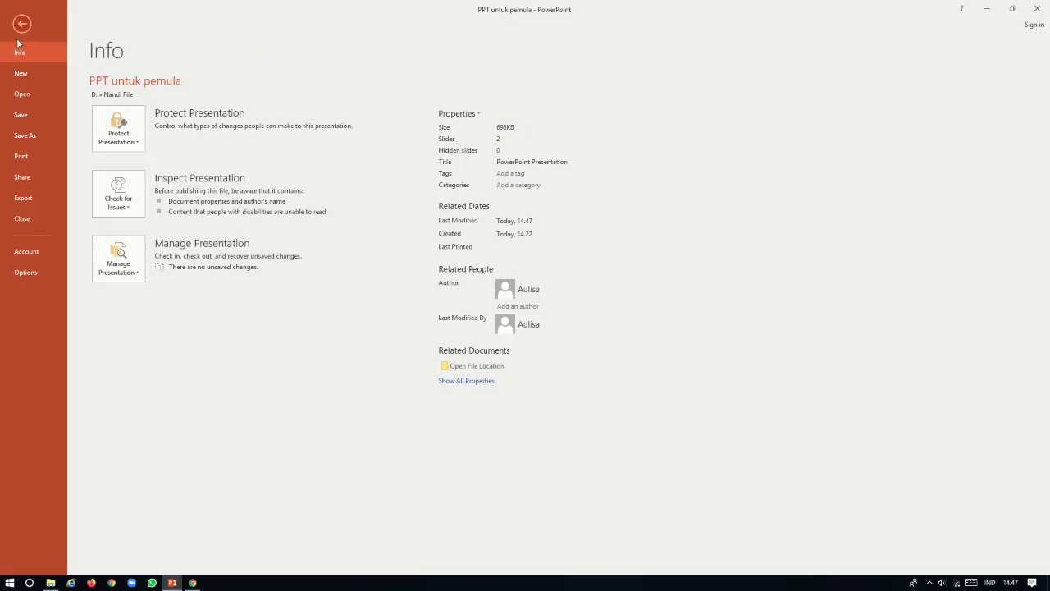
{"action": "left_click", "coordinate": [23, 137]}
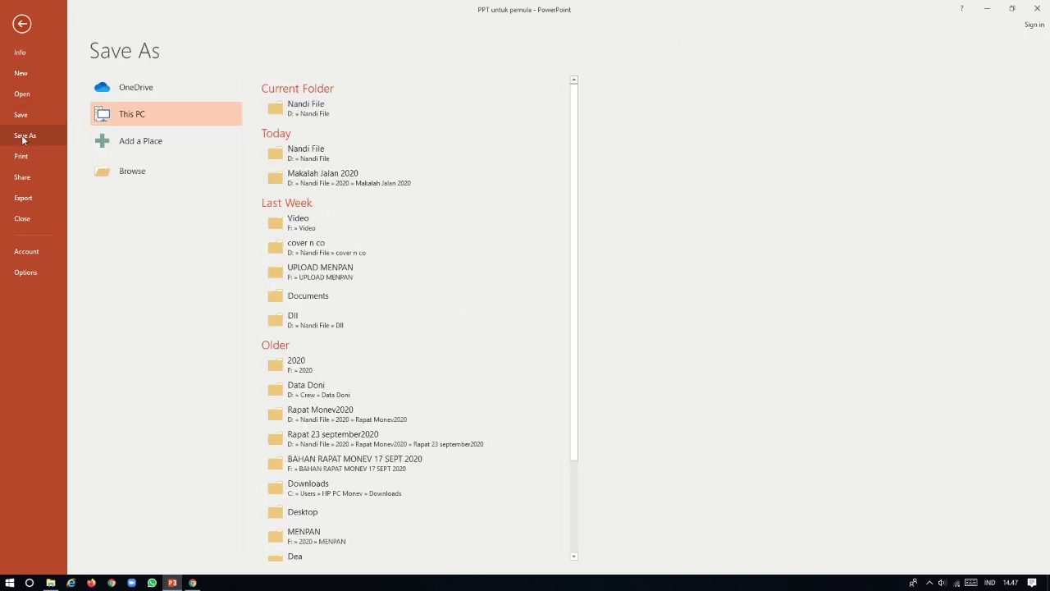
{"action": "left_click", "coordinate": [135, 182]}
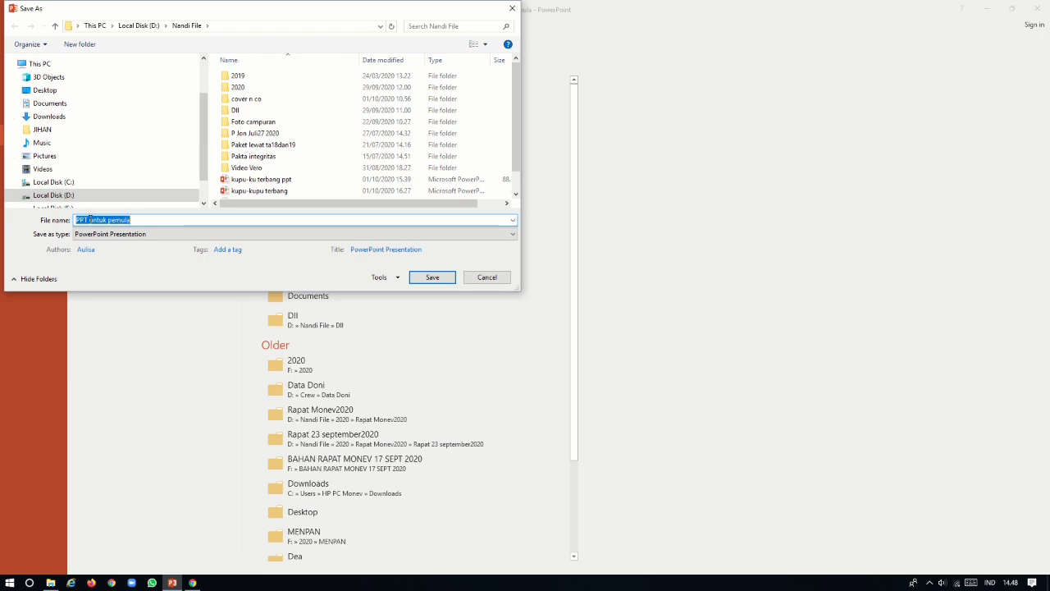
{"action": "left_click_drag", "start_coordinate": [89, 220], "coordinate": [99, 219]}
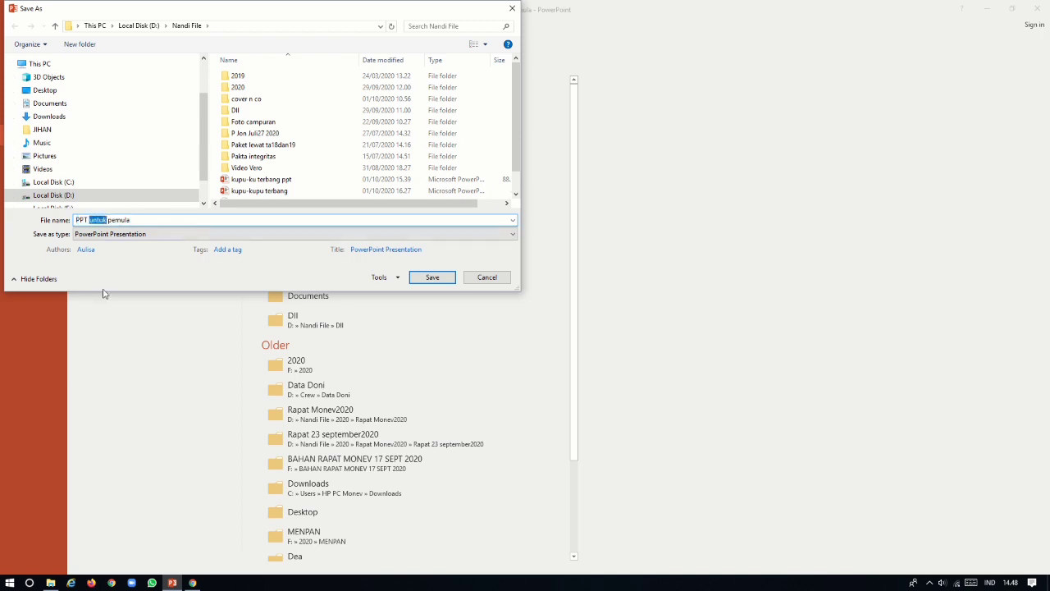
{"action": "key", "text": "BackSpace"}
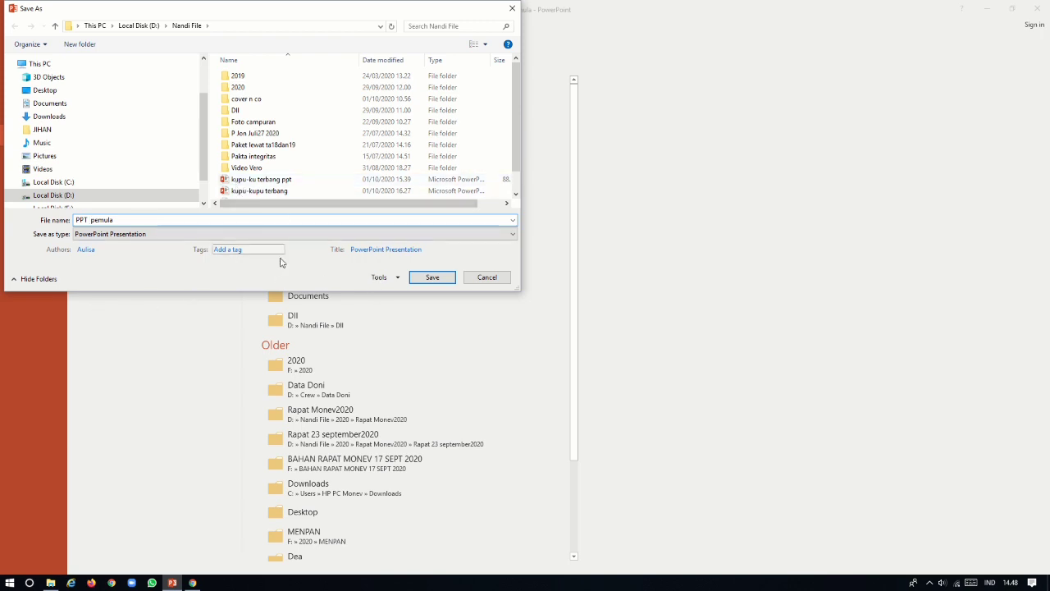
{"action": "left_click", "coordinate": [430, 279]}
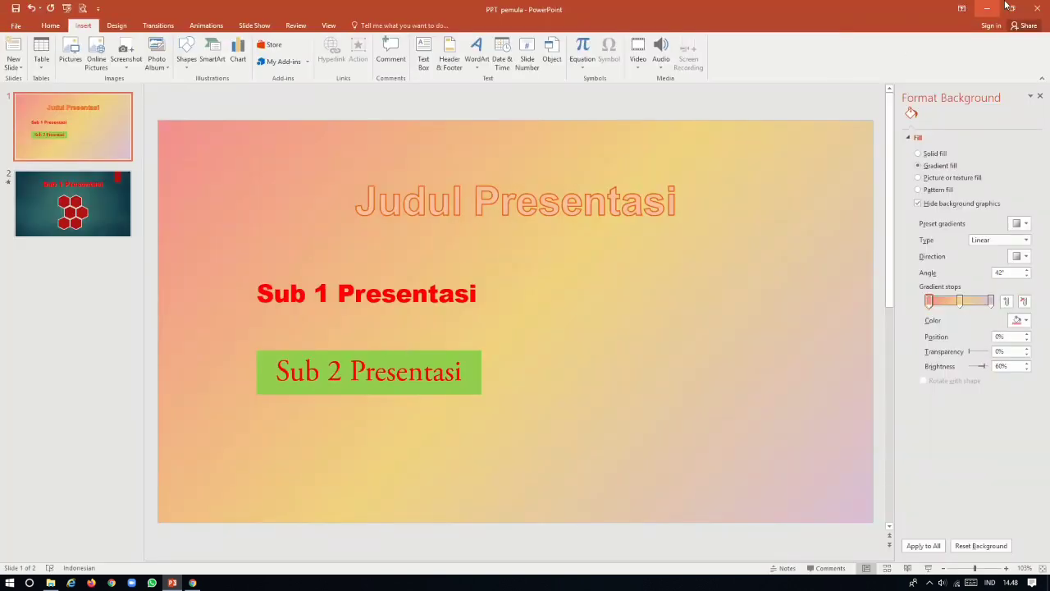
{"action": "left_click", "coordinate": [1038, 10]}
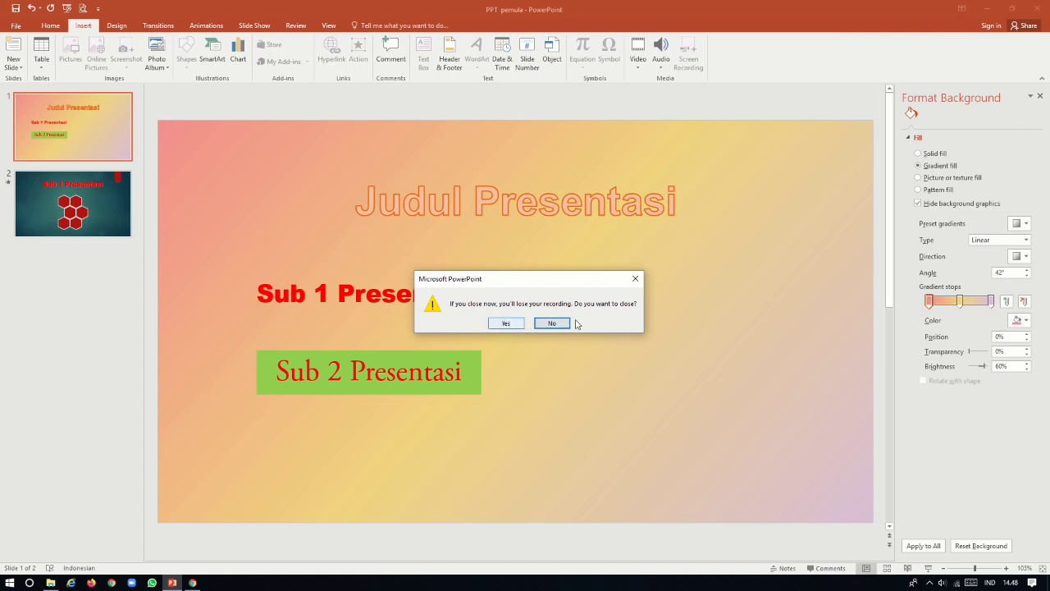
{"action": "left_click", "coordinate": [632, 282]}
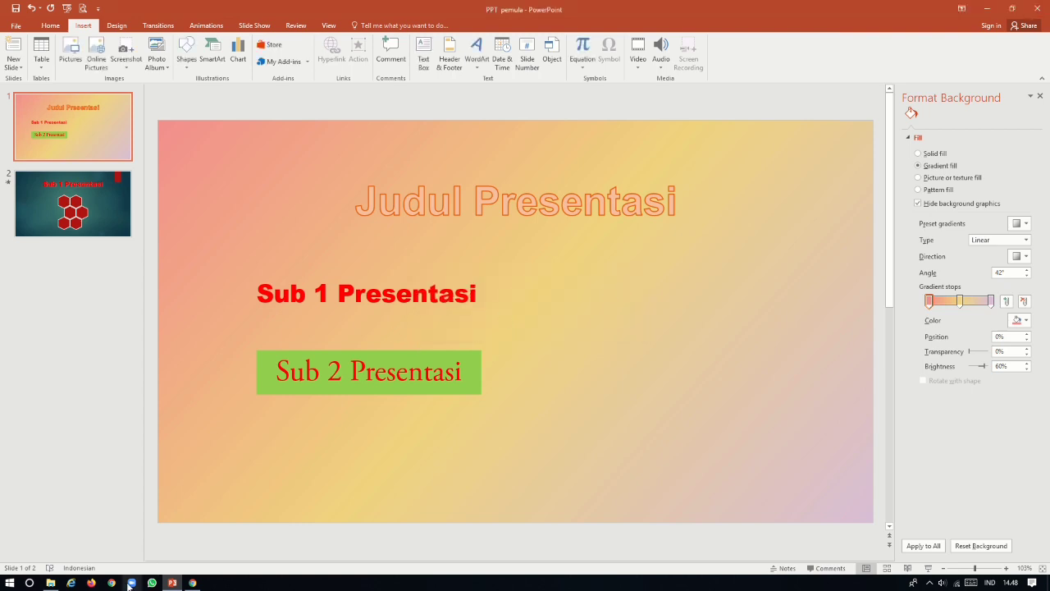
{"action": "left_click", "coordinate": [49, 584]}
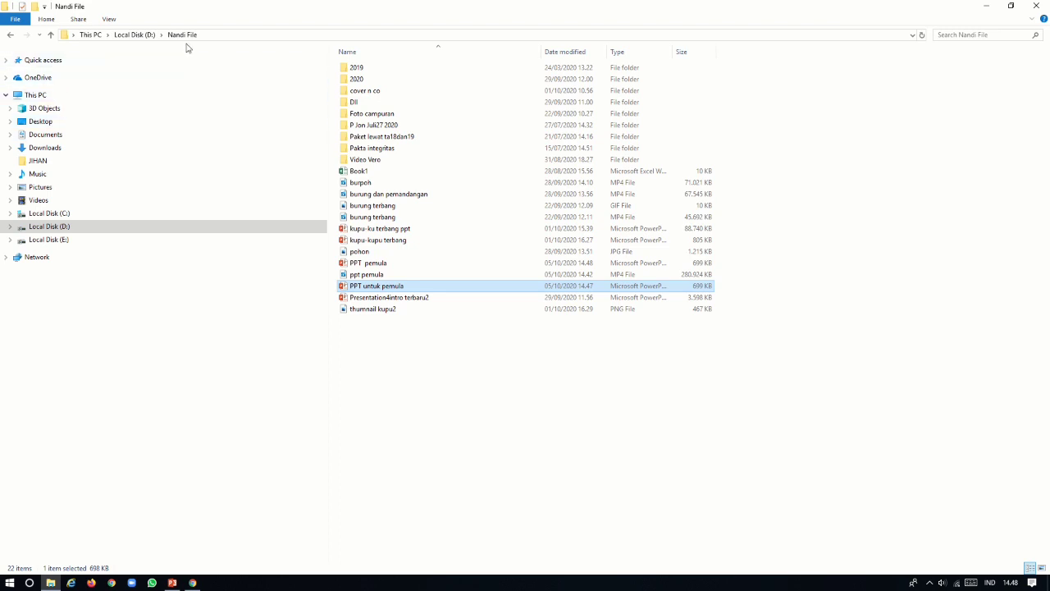
{"action": "left_click", "coordinate": [405, 266]}
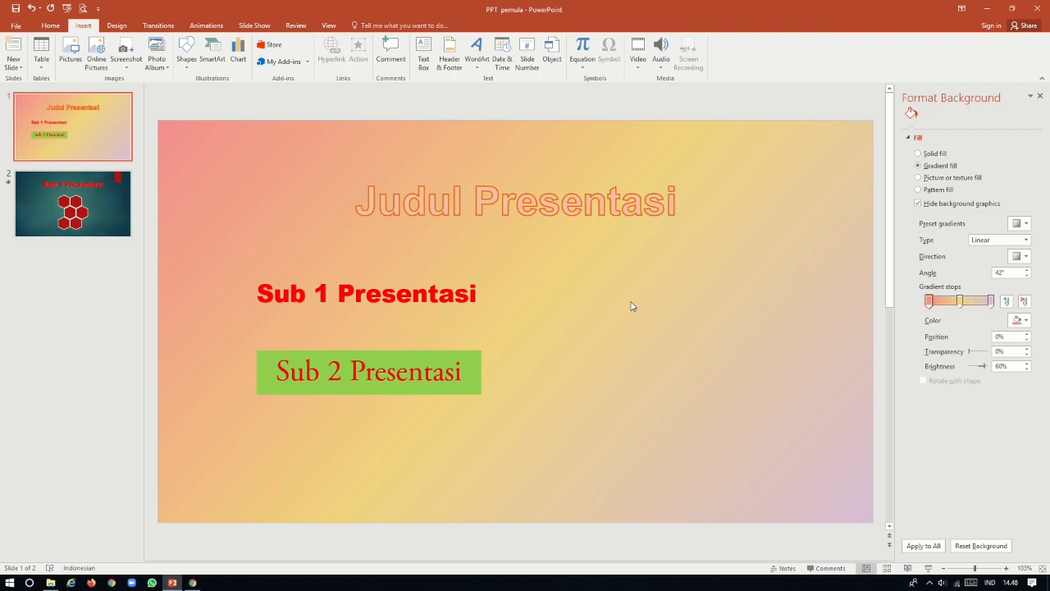
Step: Close the Format Background pane
{"action": "left_click", "coordinate": [1041, 97]}
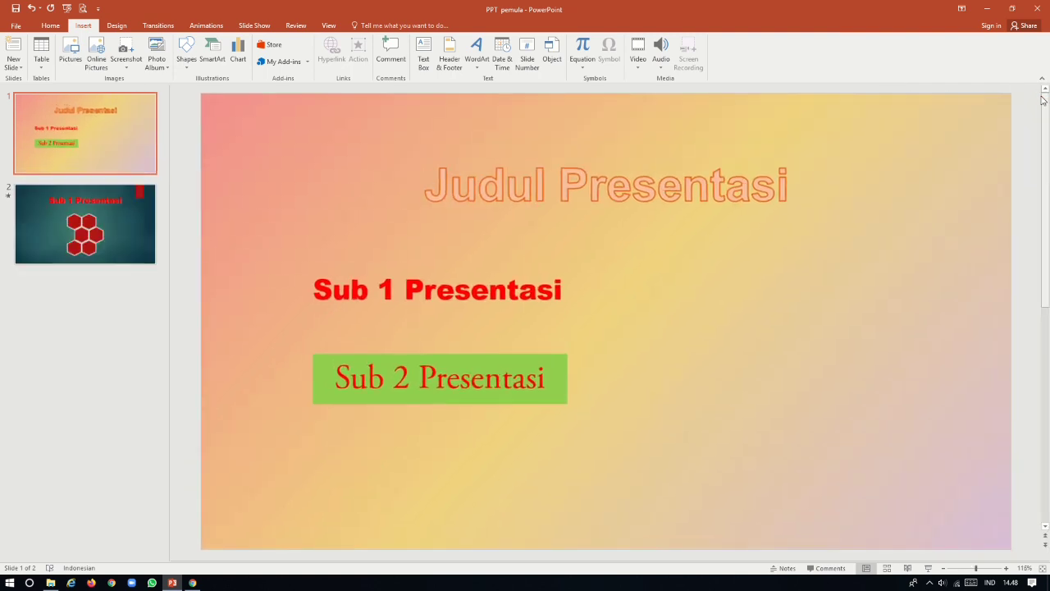